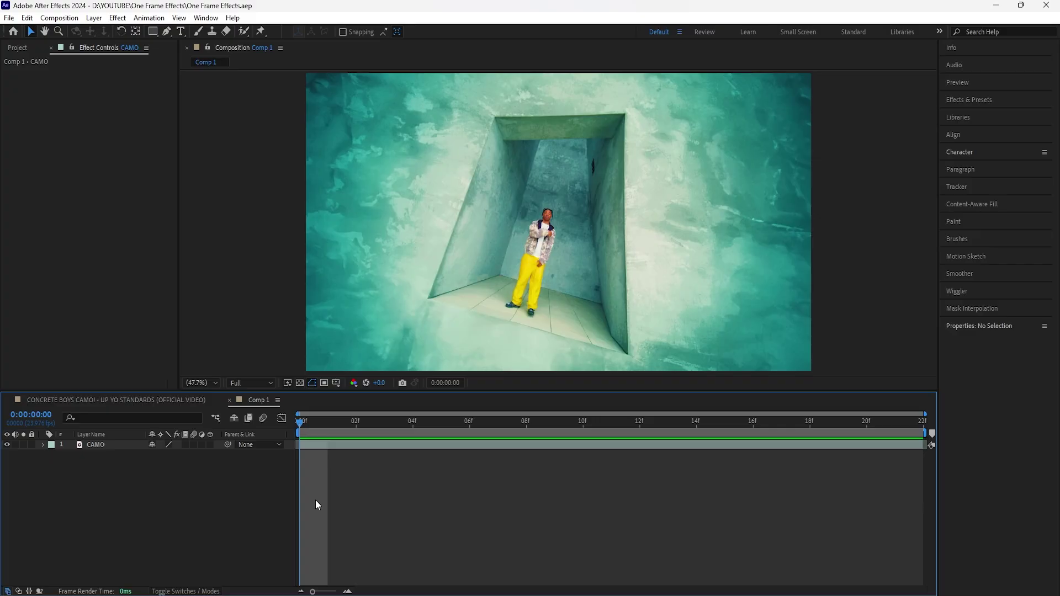
Add an adjustment layer above the CAMO clip and trim it to end at frame 12
left_click_drag(300, 421, 926, 527)
key("Page_Up")
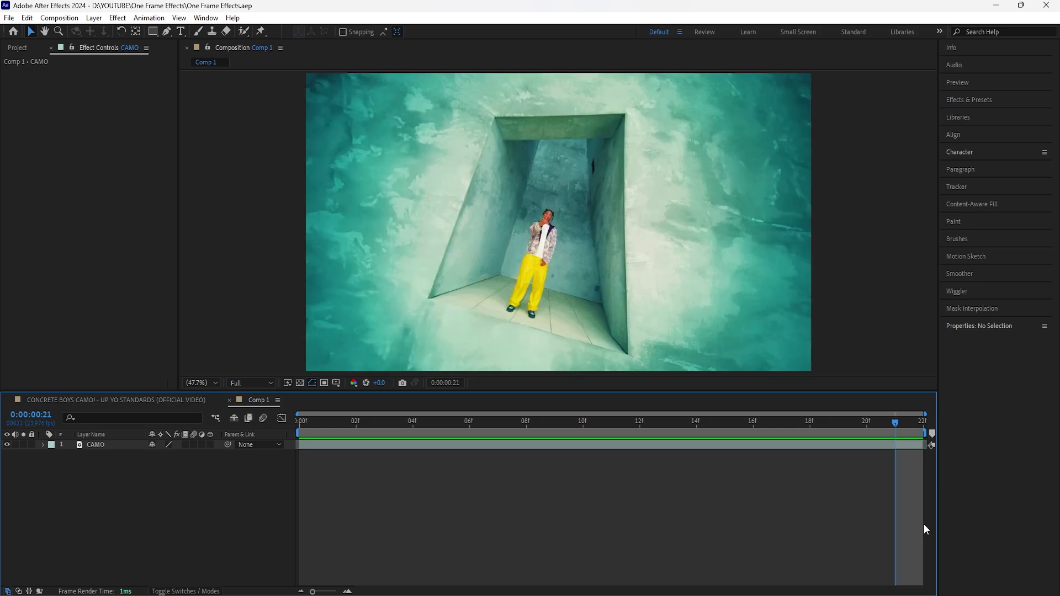
left_click_drag(890, 425, 204, 485)
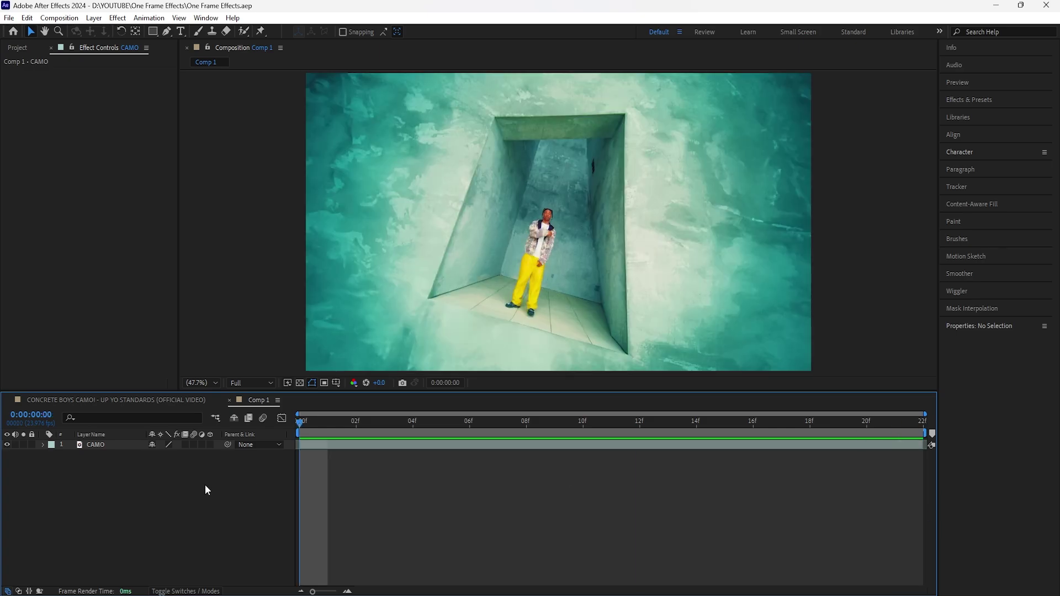
key("ctrl+a")
right_click(160, 470)
mouse_move(250, 323)
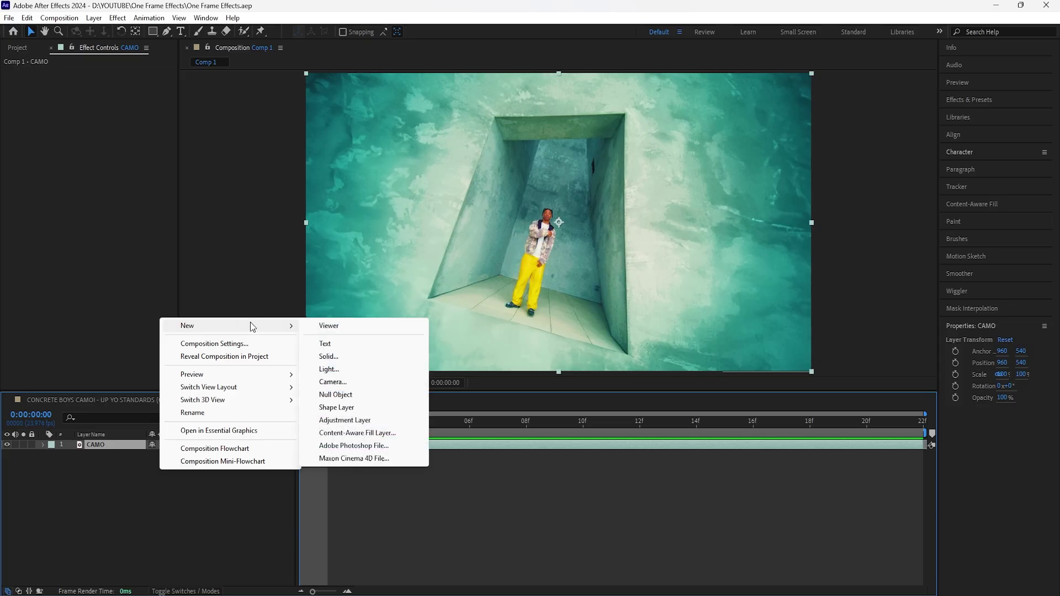
left_click(386, 418)
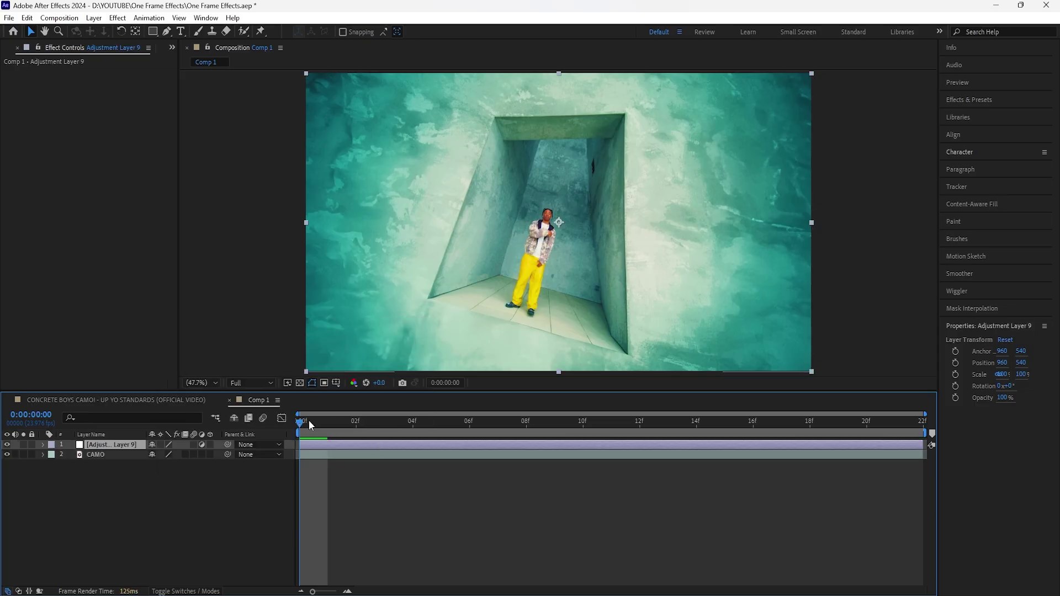
left_click_drag(309, 421, 643, 448)
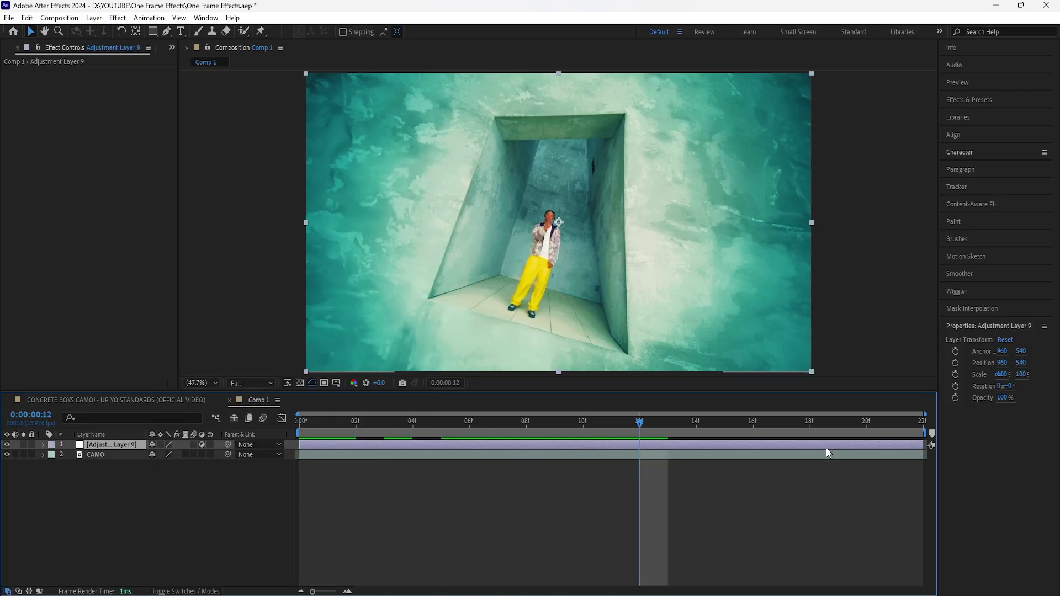
left_click_drag(926, 445, 640, 445)
Apply Tritone to the new adjustment layer and set its midtones colour to A5907A
key("Home")
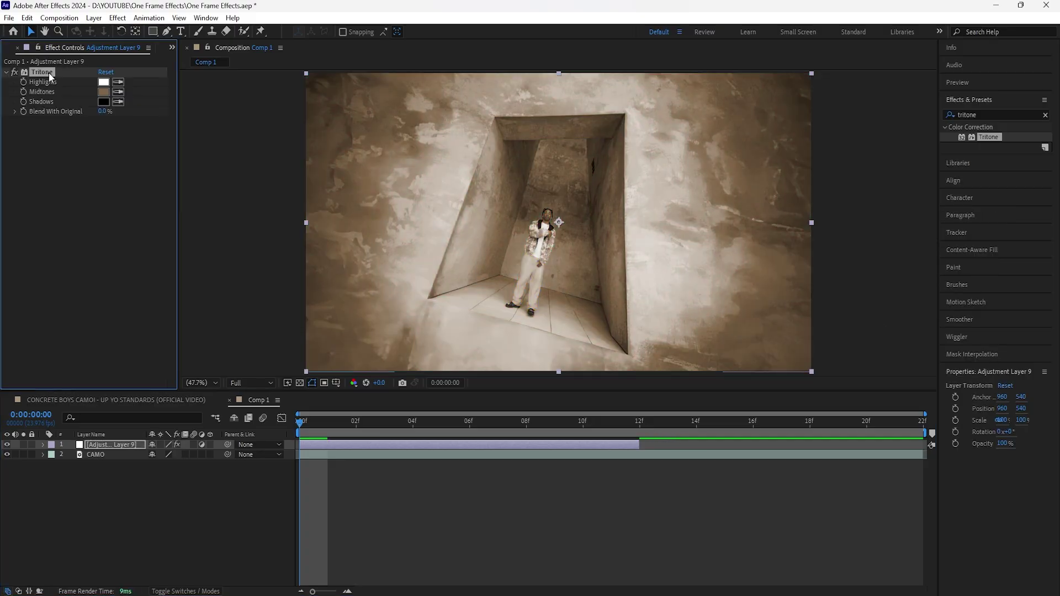
left_click(100, 91)
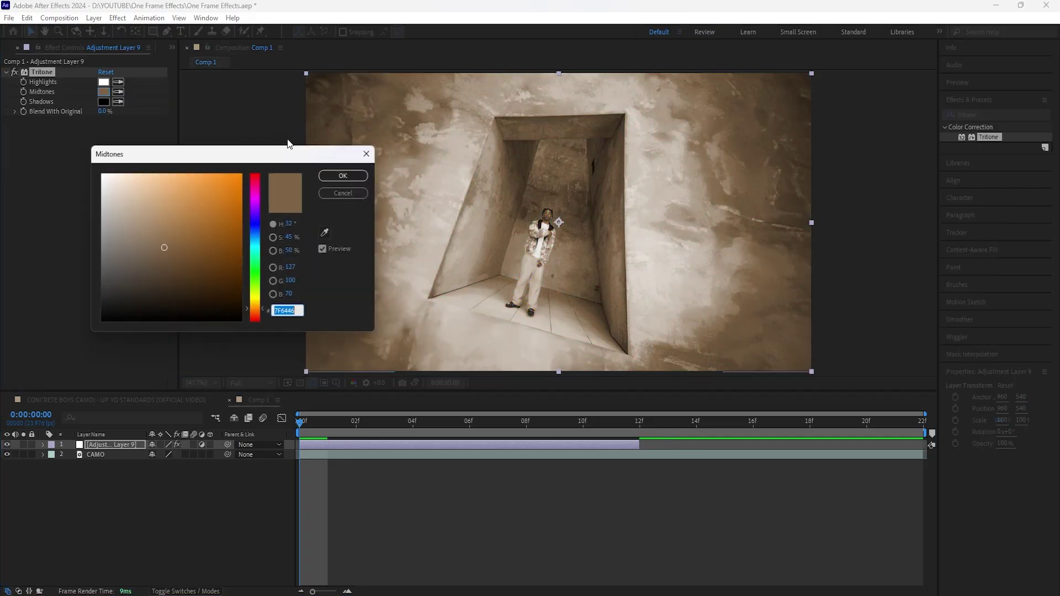
left_click_drag(254, 148, 262, 159)
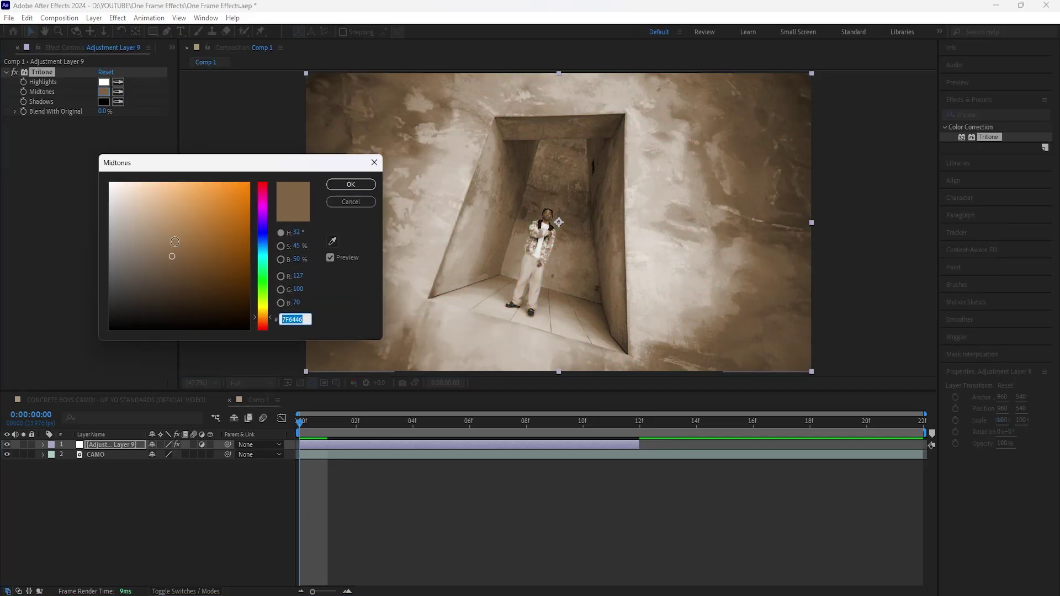
left_click(146, 236)
left_click_drag(147, 234, 144, 235)
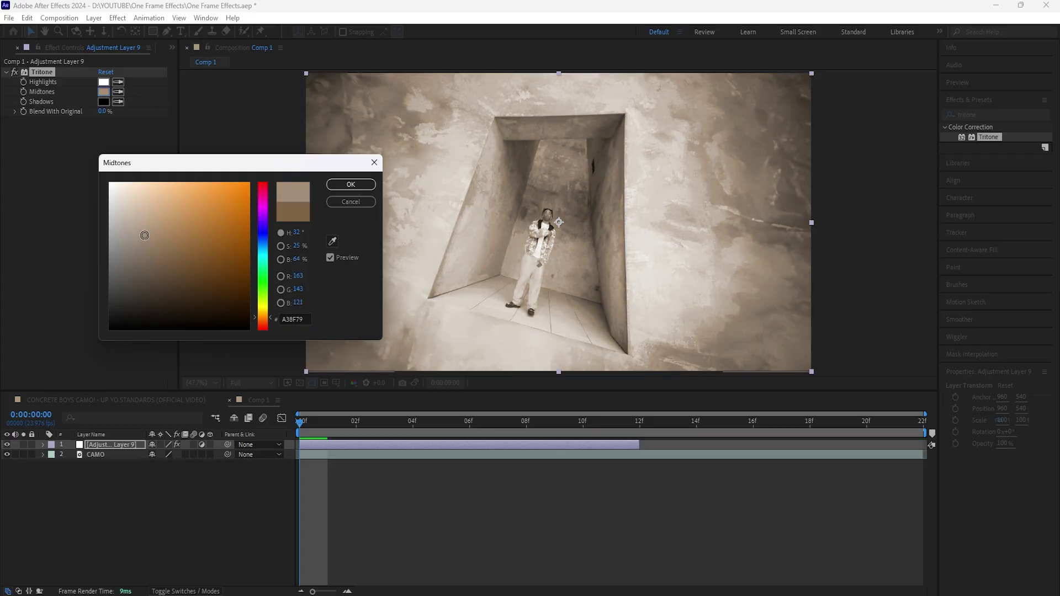
left_click(351, 184)
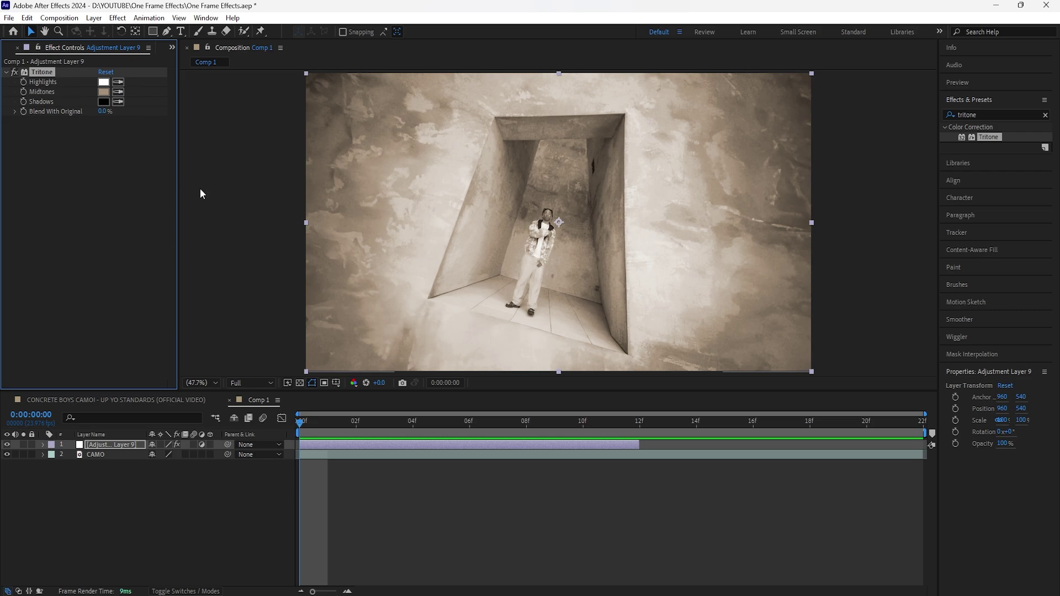
Apply Curves to the adjustment layer, shape a gentle S-curve on the RGB channel and compare the image with and without it
left_click(1045, 115)
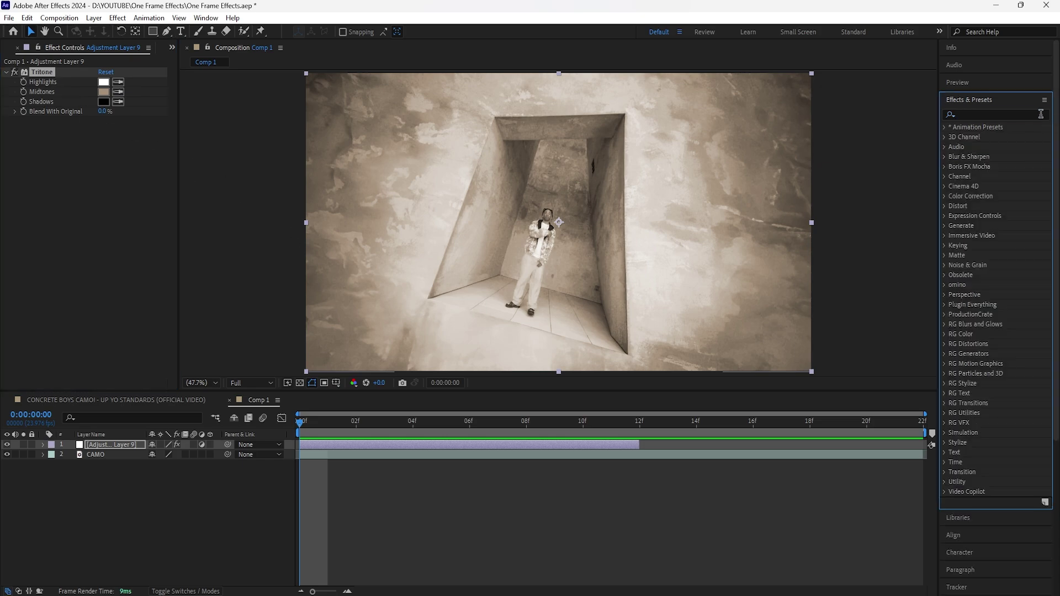
type("curves")
double_click(988, 176)
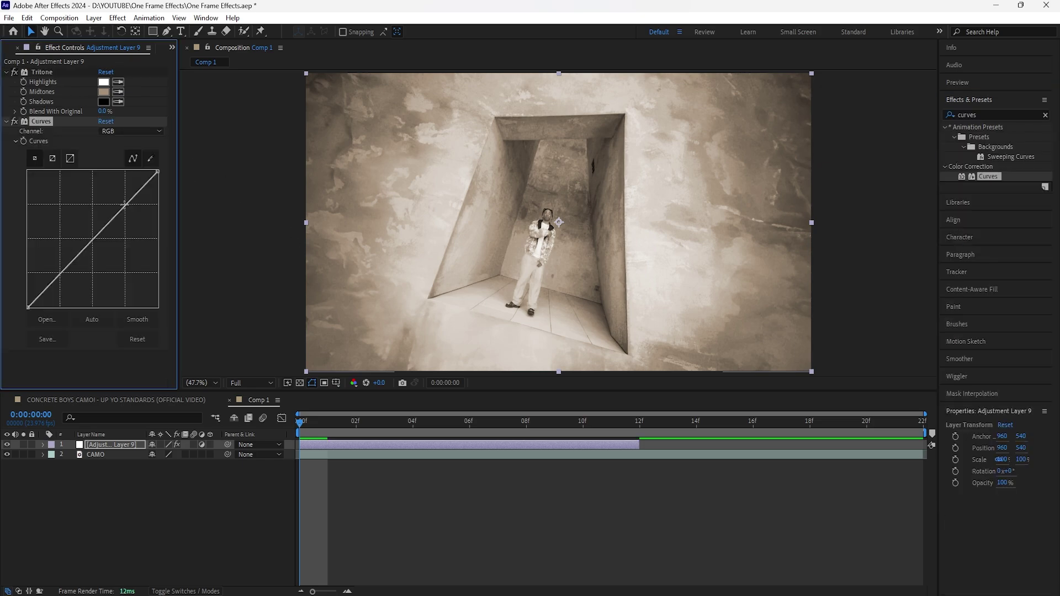
left_click_drag(125, 205, 123, 203)
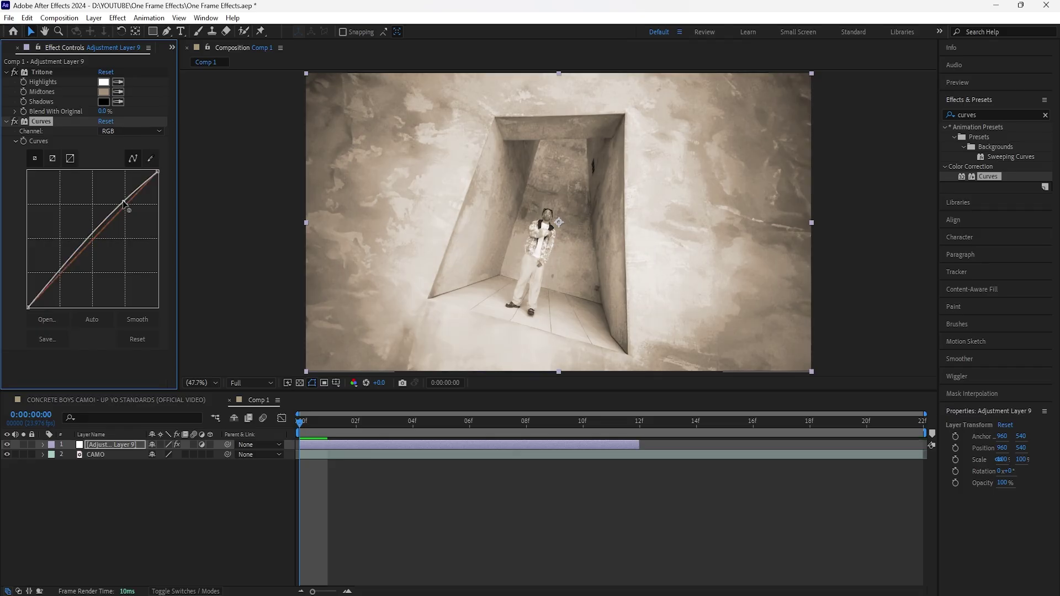
left_click_drag(60, 273, 64, 276)
left_click(18, 122)
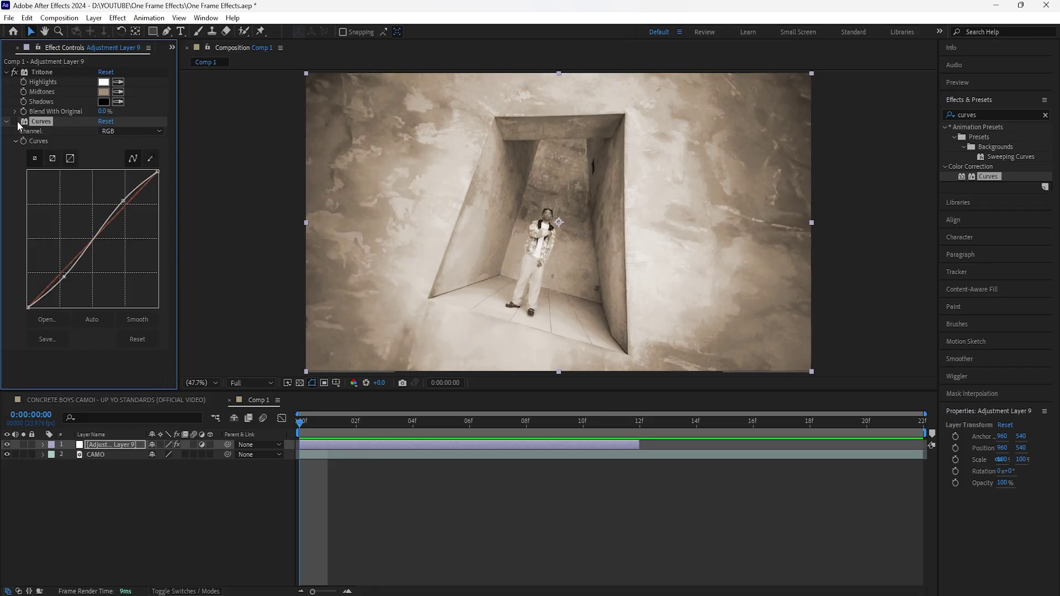
left_click(17, 122)
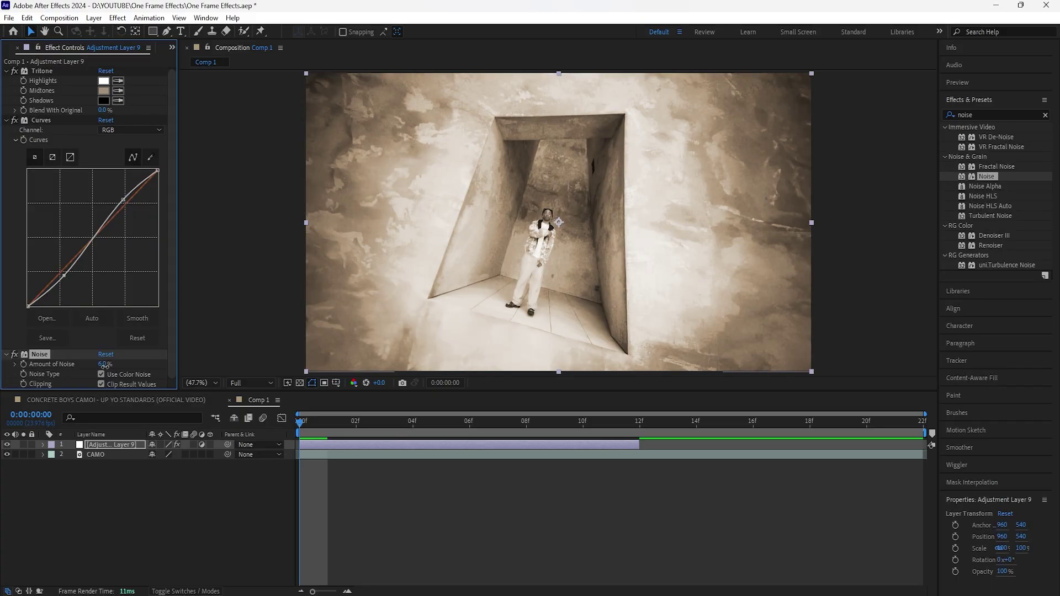
Set the Noise effect's amount to 20% with color noise turned off, and preview the composition
left_click_drag(103, 364, 107, 366)
left_click(101, 374)
key("space")
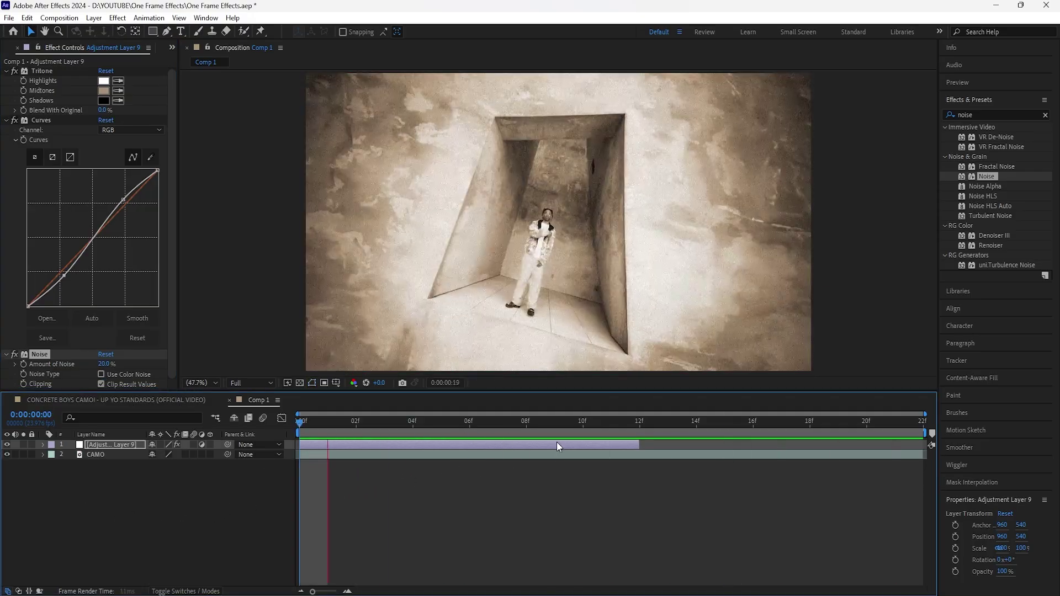
key("space")
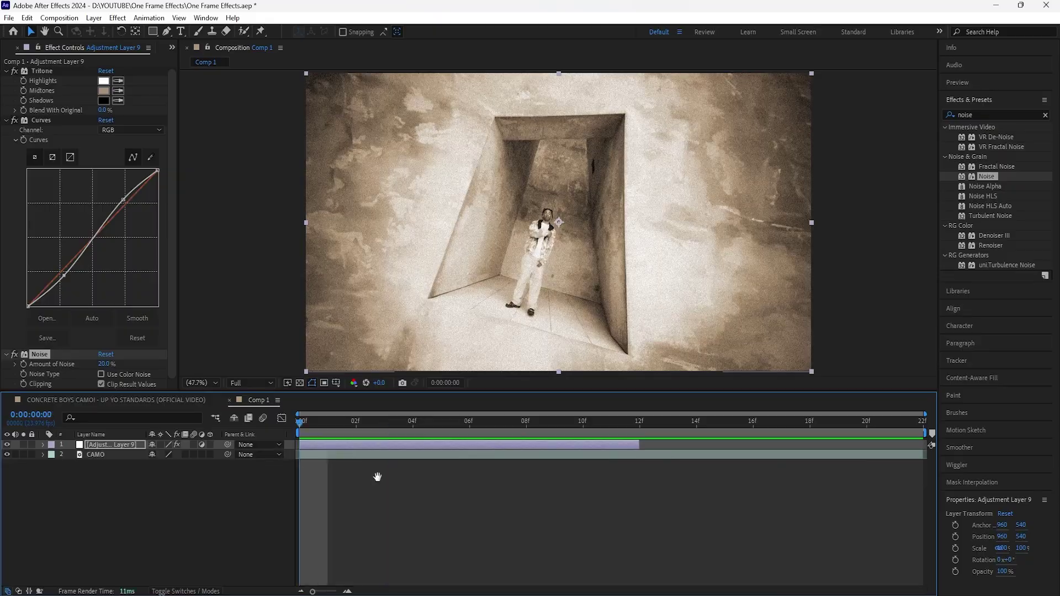
Add a second adjustment layer on top of the stack and trim it to cover only frame 4
left_click(106, 447)
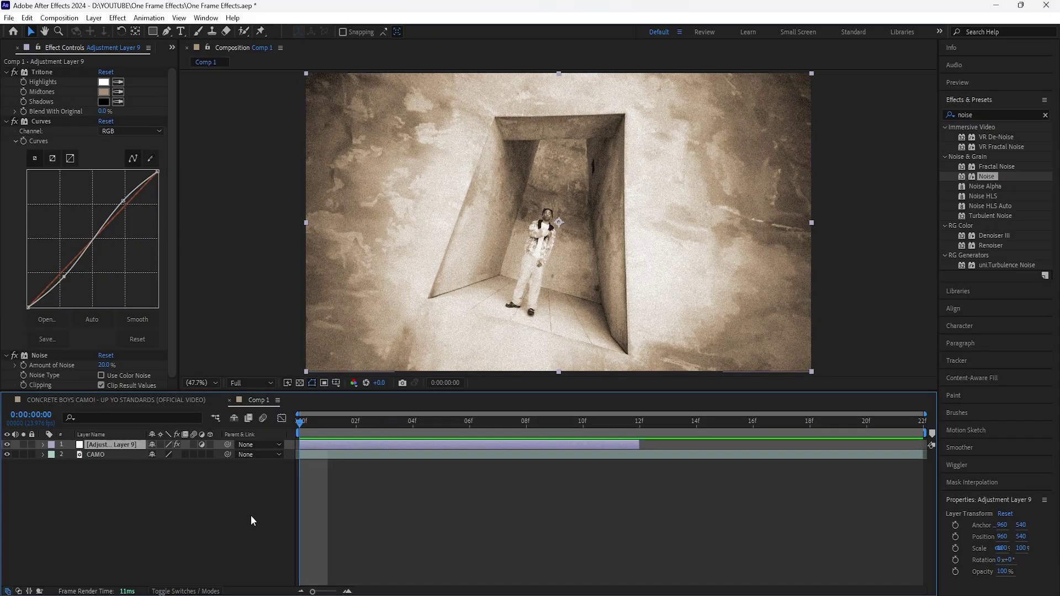
right_click(262, 483)
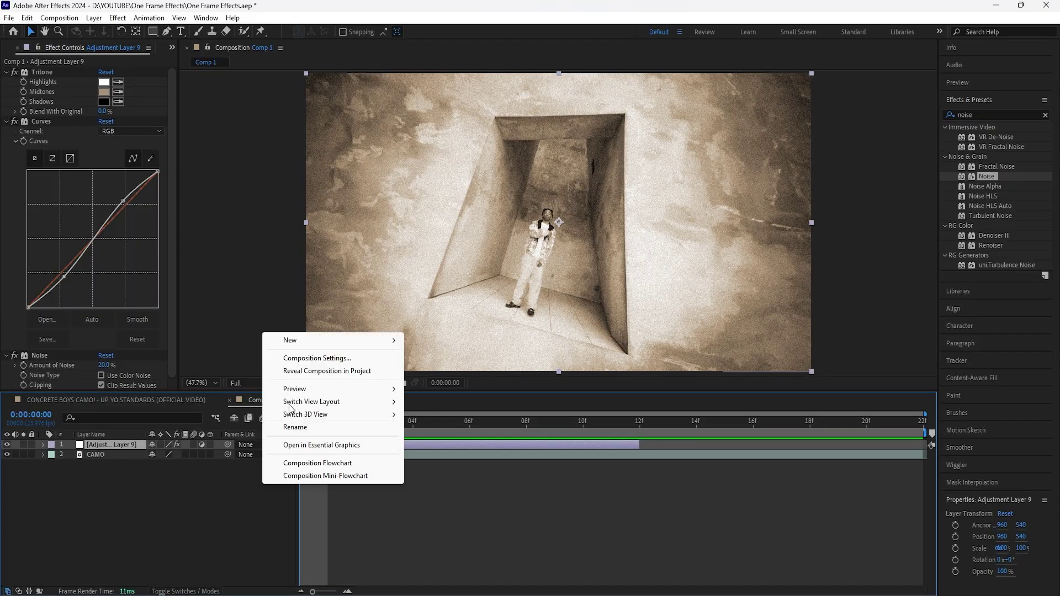
mouse_move(340, 338)
left_click(478, 435)
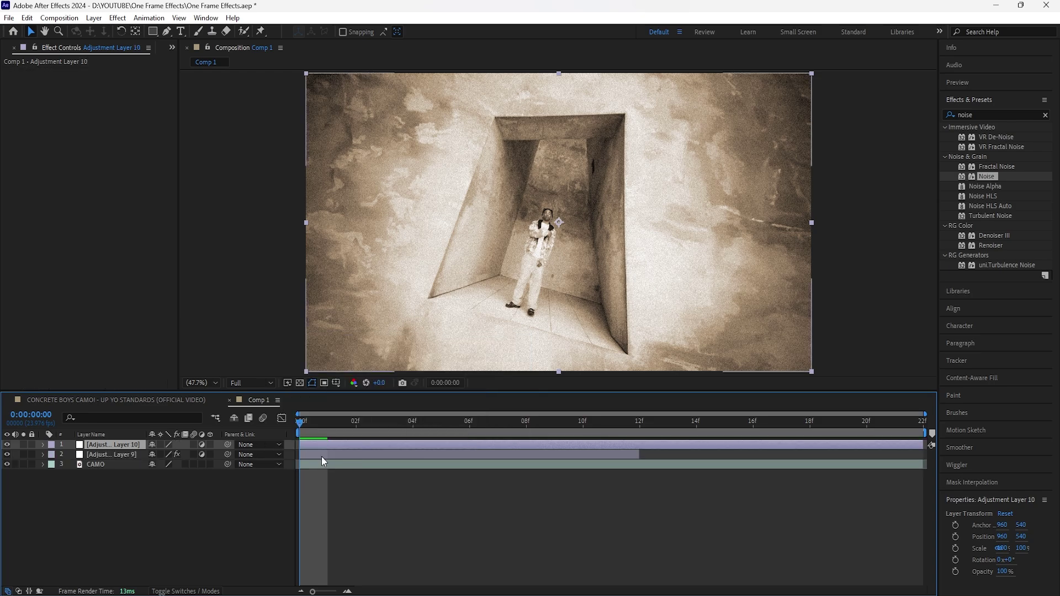
left_click_drag(304, 423, 317, 466)
key("space")
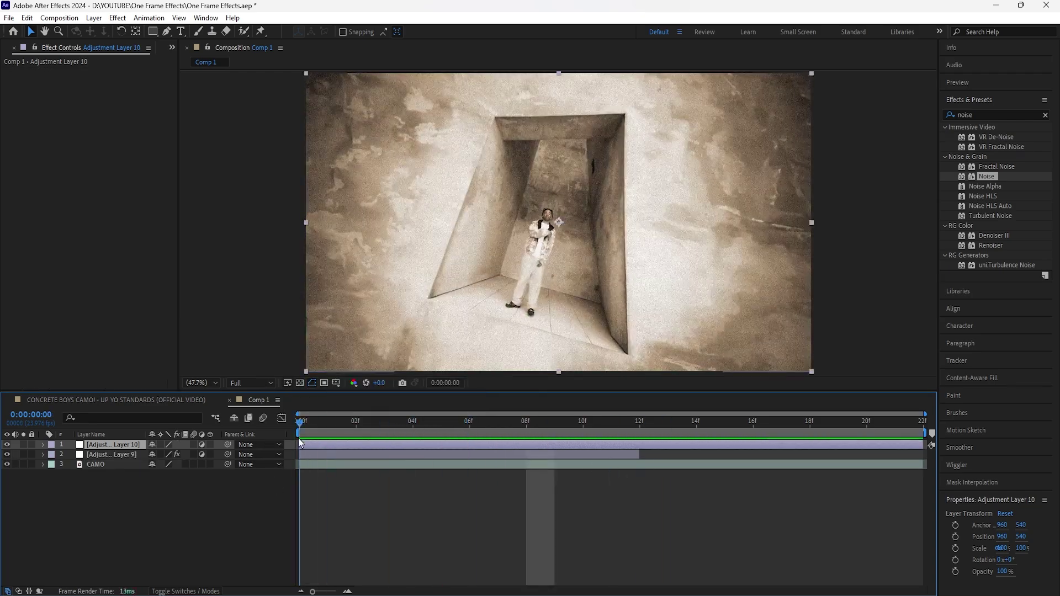
left_click(410, 426)
left_click_drag(296, 446, 413, 446)
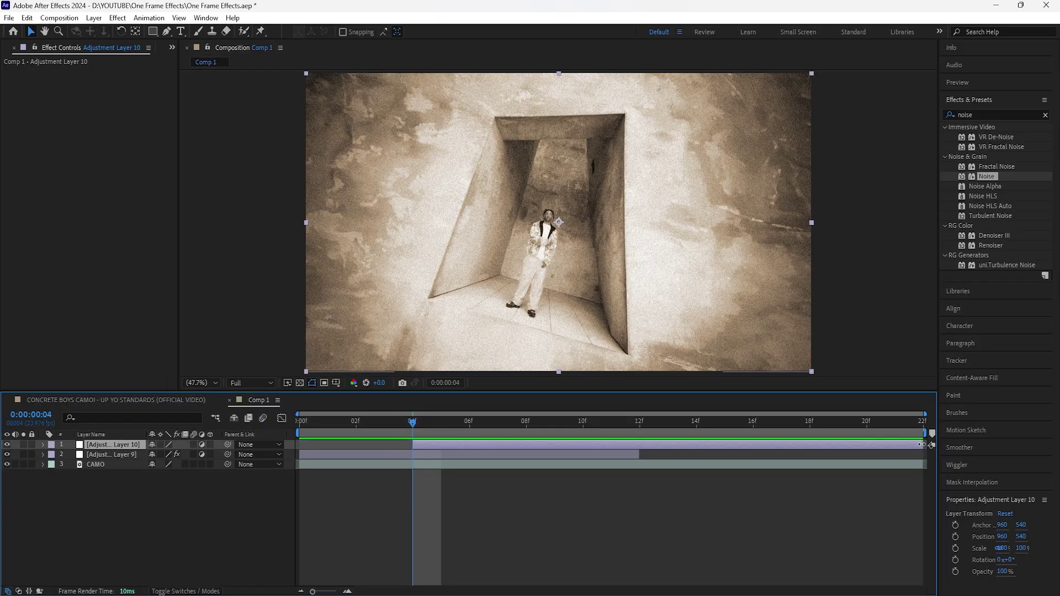
left_click_drag(921, 445, 449, 445)
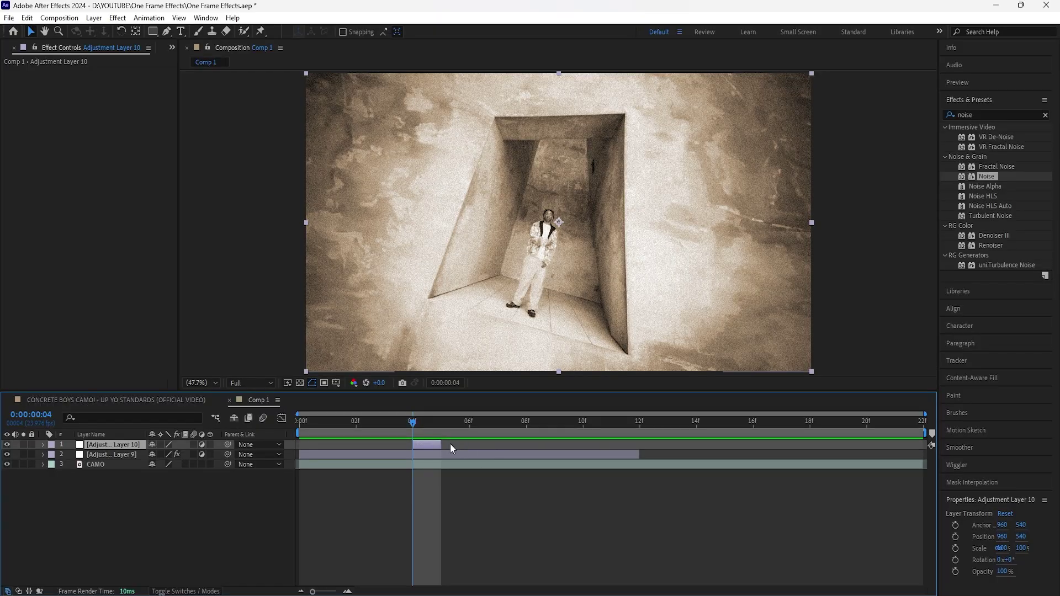
Apply Tritone with midtones colour 715D46 and an Invert effect to the one-frame adjustment layer
left_click(1045, 114)
type("tritone")
double_click(987, 137)
left_click(103, 92)
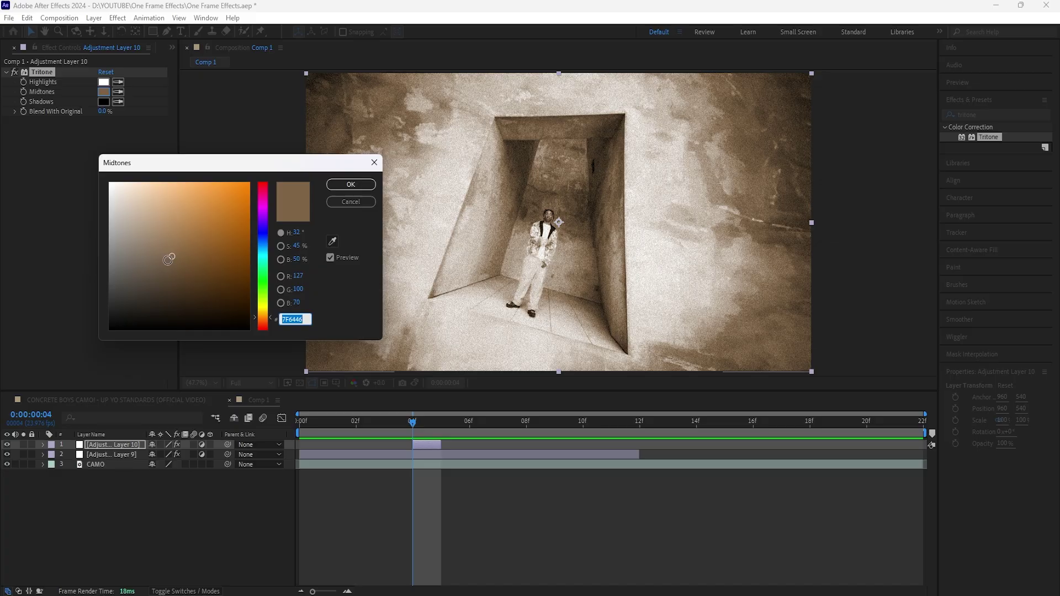
left_click_drag(169, 259, 164, 264)
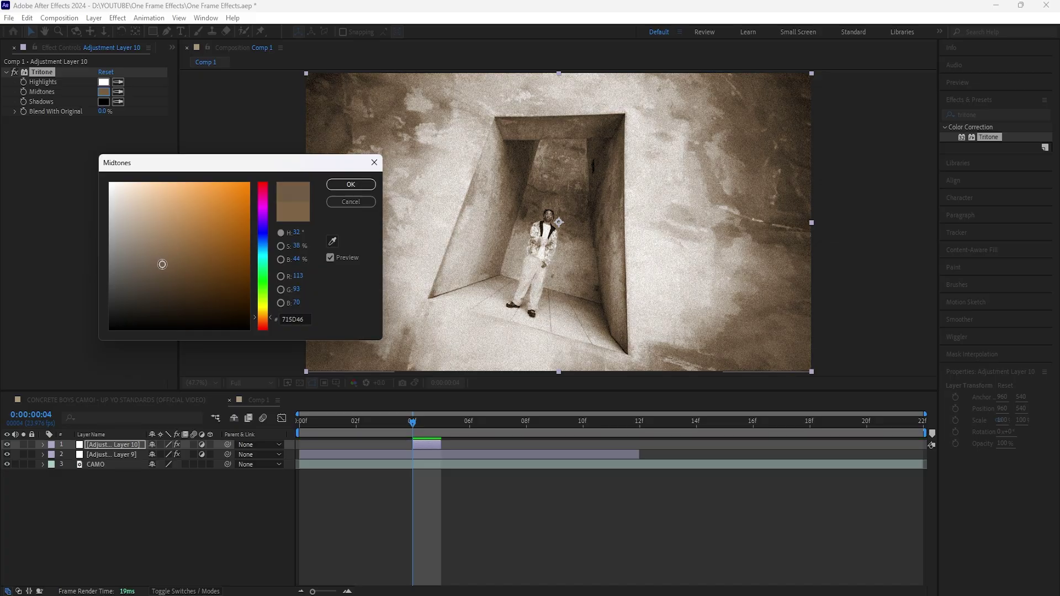
left_click(349, 185)
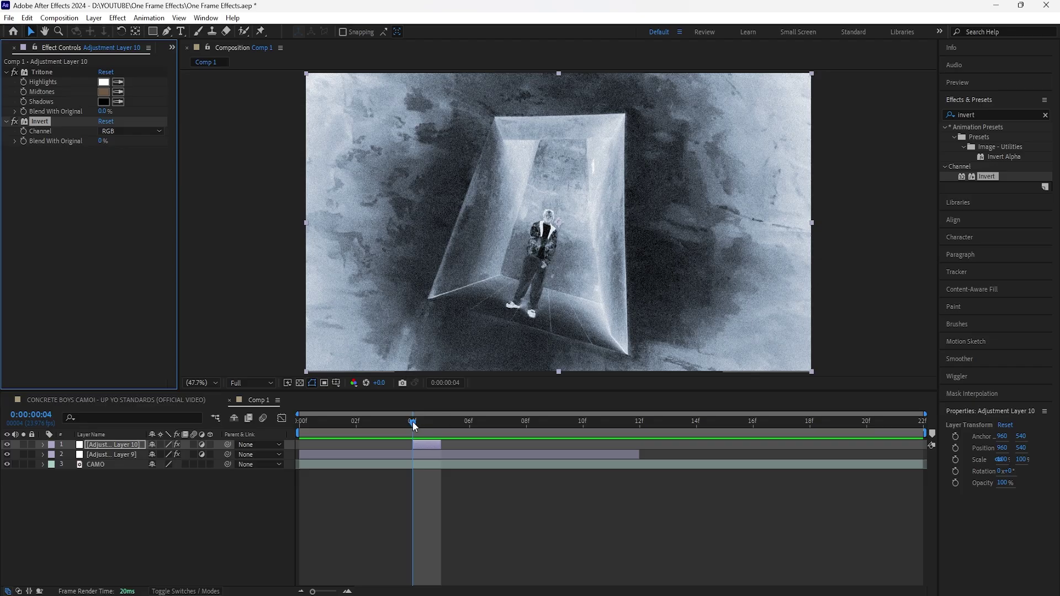
Add Curves after Invert on the one-frame layer and slightly raise the RGB curve at two points to brighten the frame
left_click(414, 431)
left_click_drag(414, 431, 438, 433)
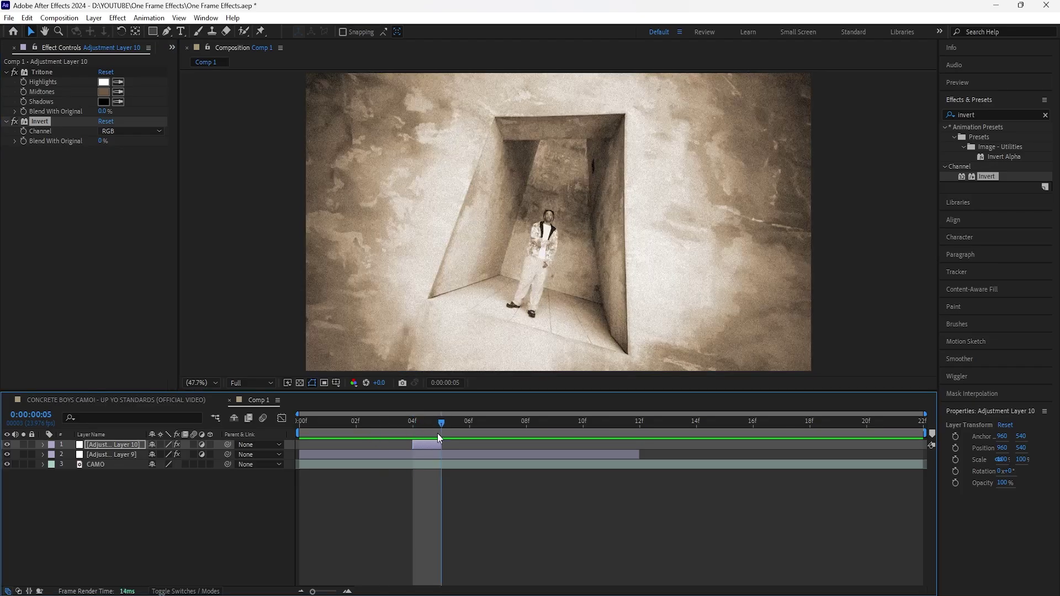
left_click(413, 429)
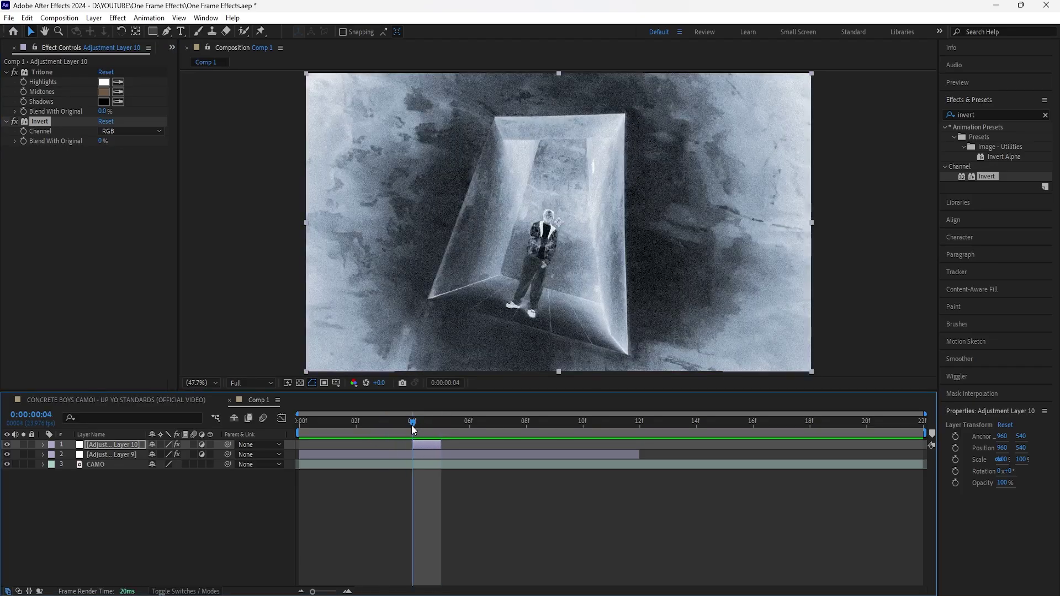
left_click(42, 123)
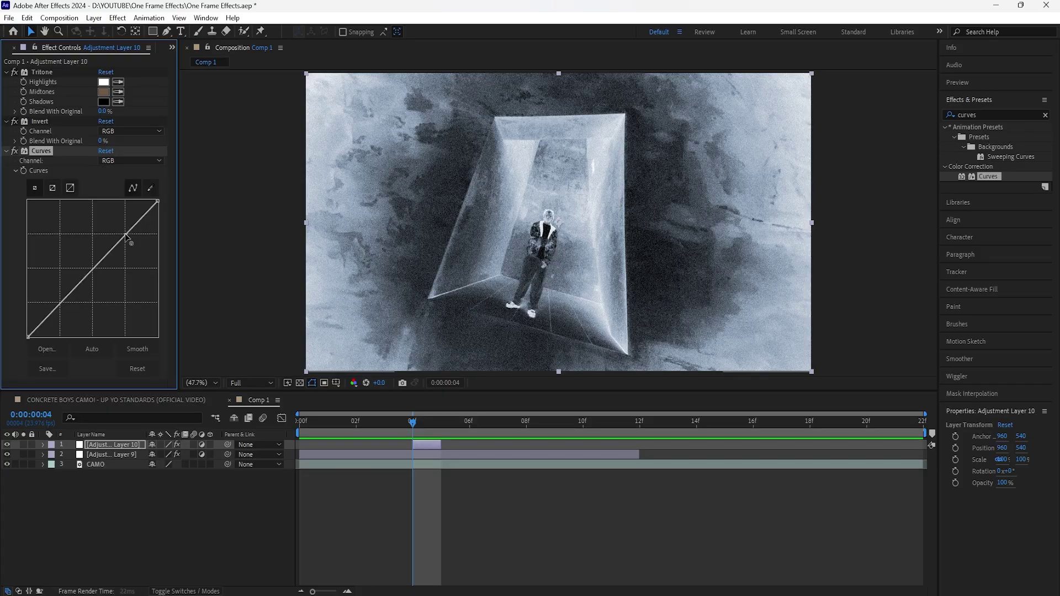
left_click_drag(126, 235, 120, 228)
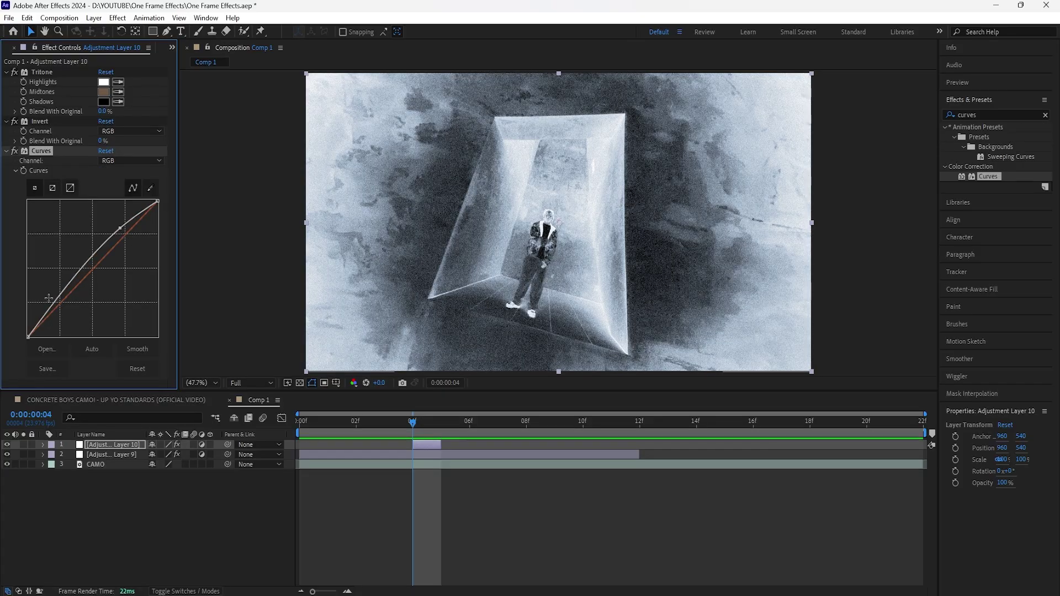
left_click_drag(57, 302, 54, 298)
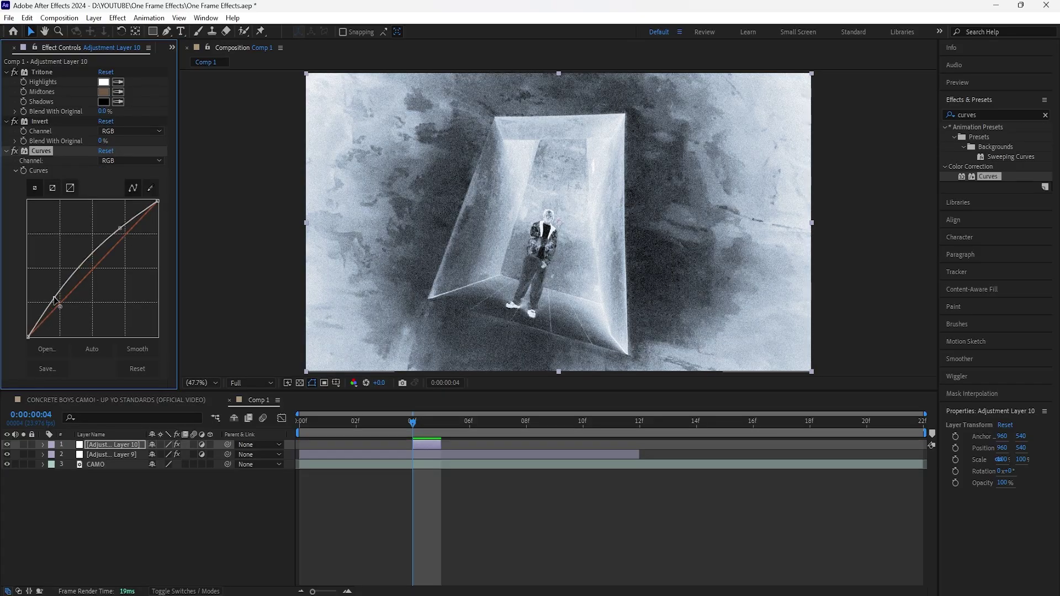
left_click(14, 152)
left_click_drag(54, 298, 56, 298)
left_click_drag(120, 229, 122, 232)
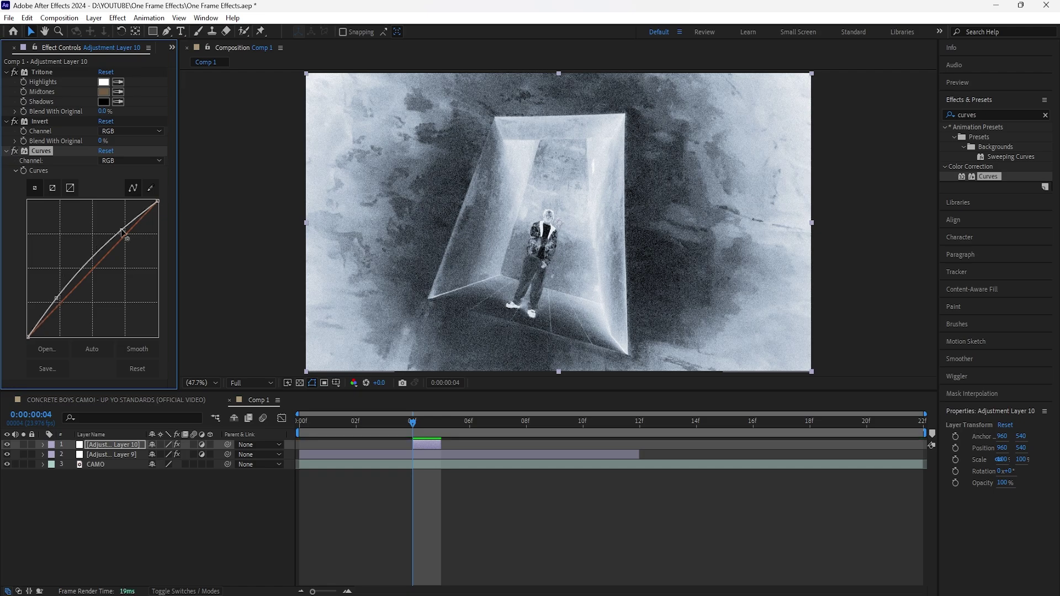
Go back and forth frame by frame around frame 4 to compare the inverted frame with its neighbours
key("Page_Down")
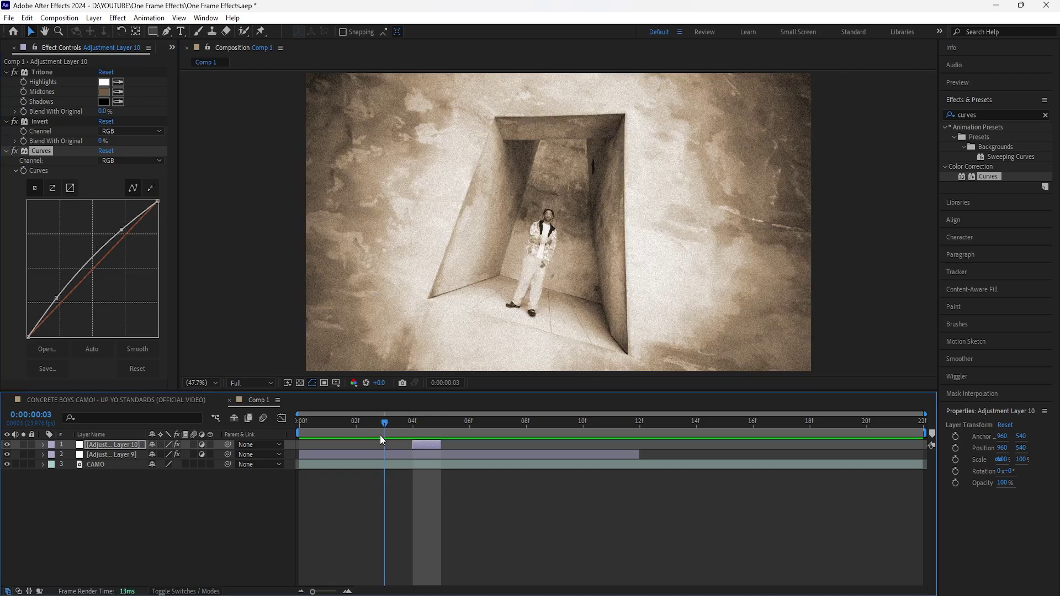
key("Page_Up")
key("Page_Down")
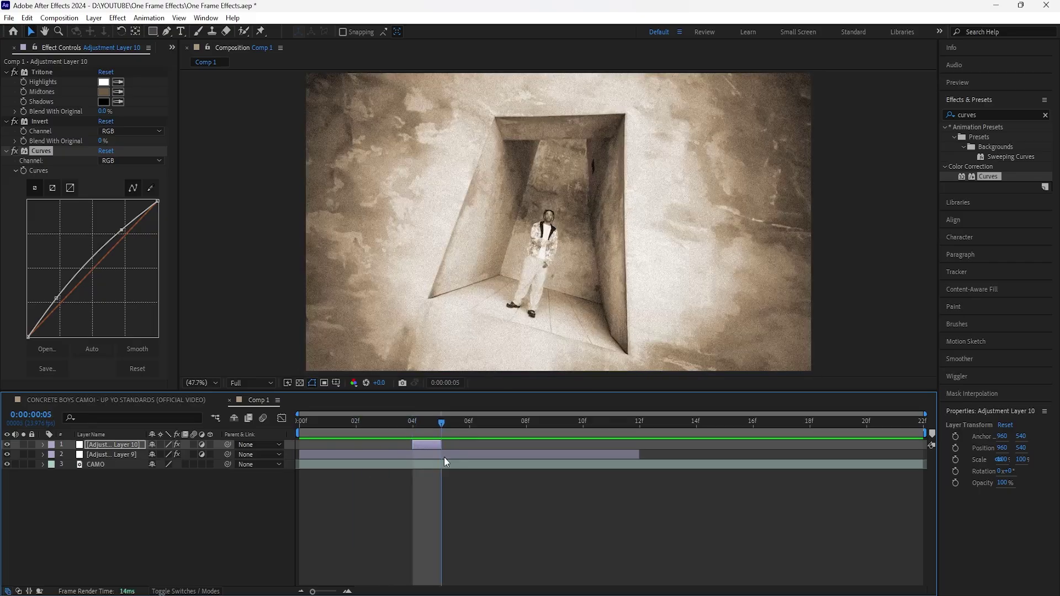
key("Page_Up")
key("Page_Up")
key("Page_Down")
key("Page_Down")
key("Page_Down")
key("Page_Down")
key("Page_Up")
key("Page_Up")
Duplicate the one-frame inverted adjustment layer, start the copy at frame 7 and make it last two frames
left_click(124, 445)
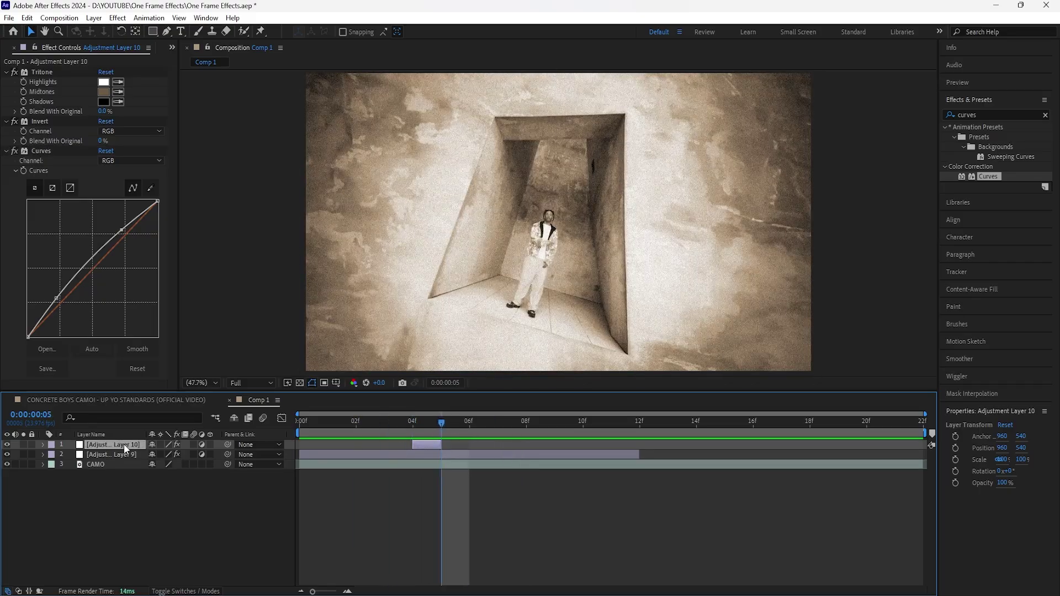
key("ctrl+d")
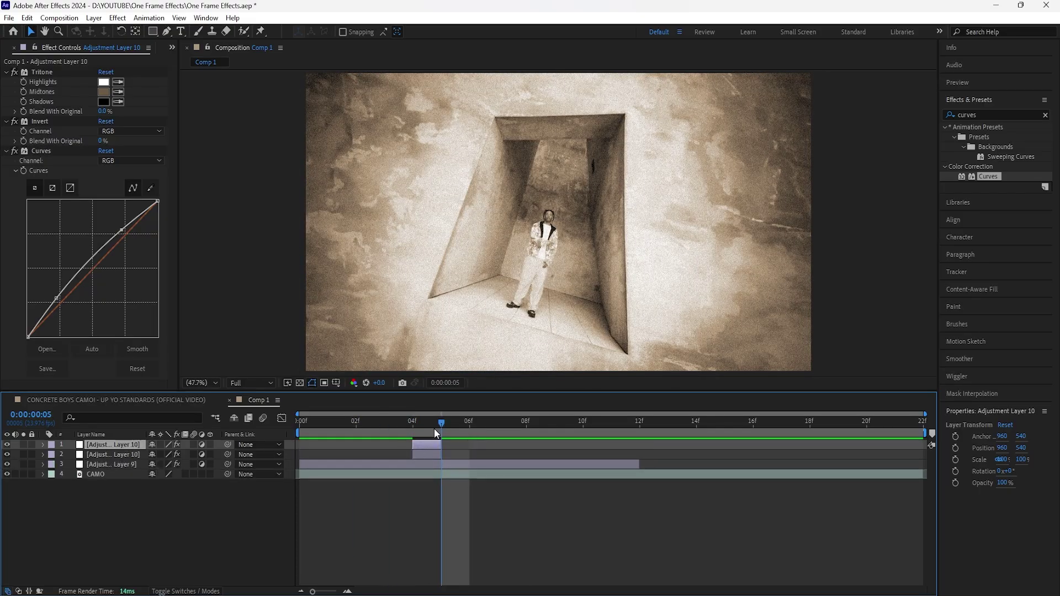
left_click_drag(452, 422, 549, 448)
key("bracketleft")
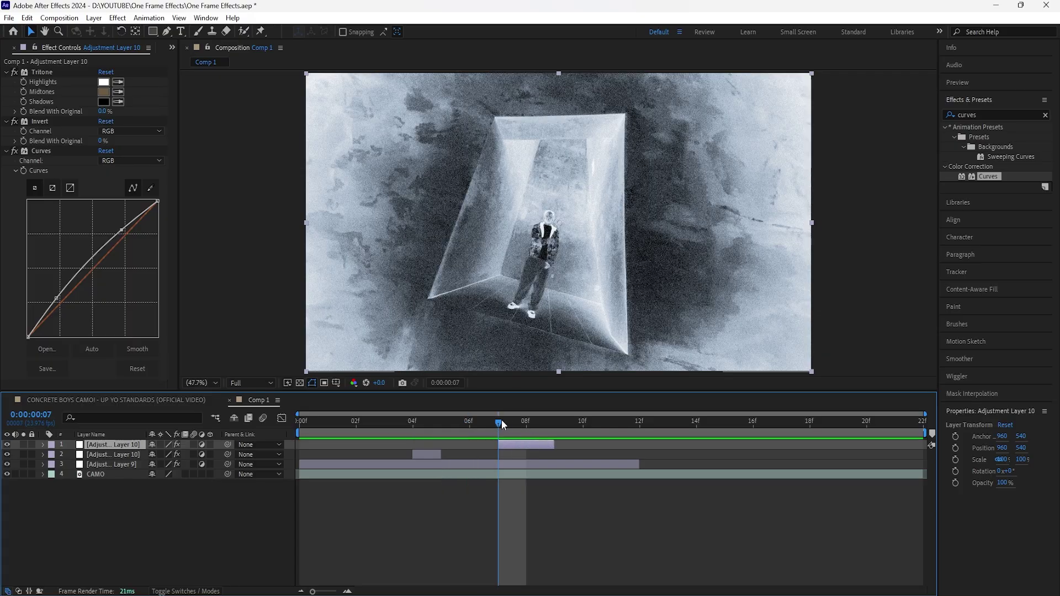
Duplicate the frame 4 inverted adjustment layer again, move the copy to the top of the stack and start it at frame 10
left_click_drag(501, 421, 575, 426)
left_click(419, 453)
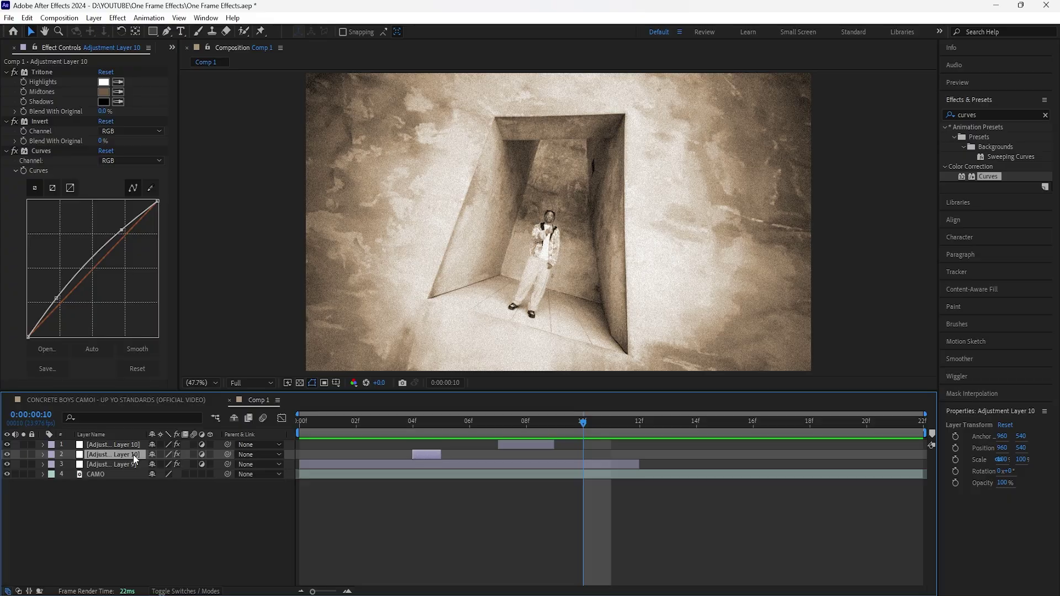
key("ctrl+d")
left_click_drag(130, 454, 131, 446)
key("bracketleft")
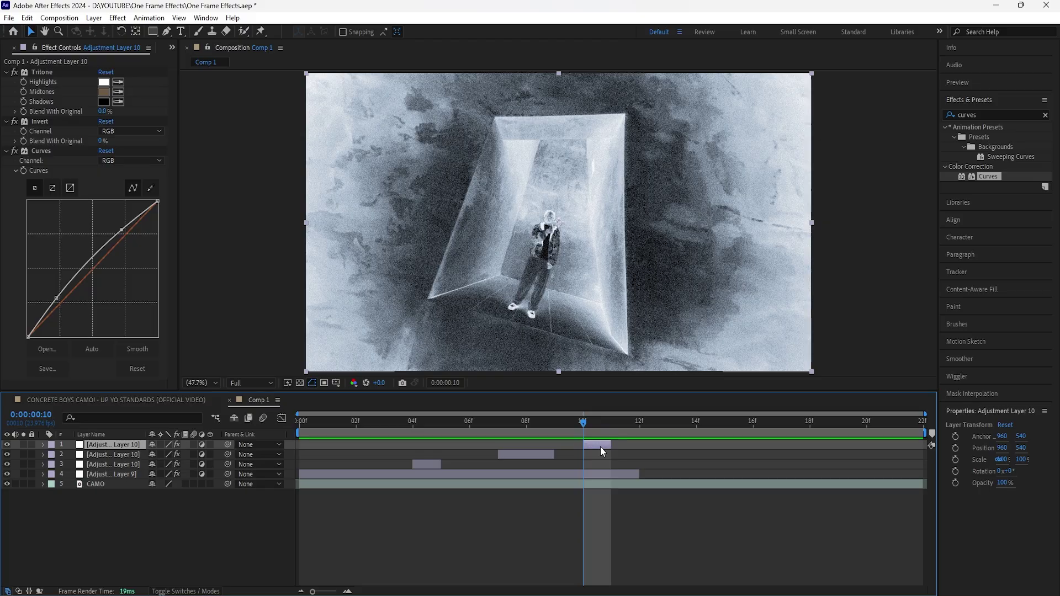
Play the composition from the first frame to preview the three inverted flashes
key("Home")
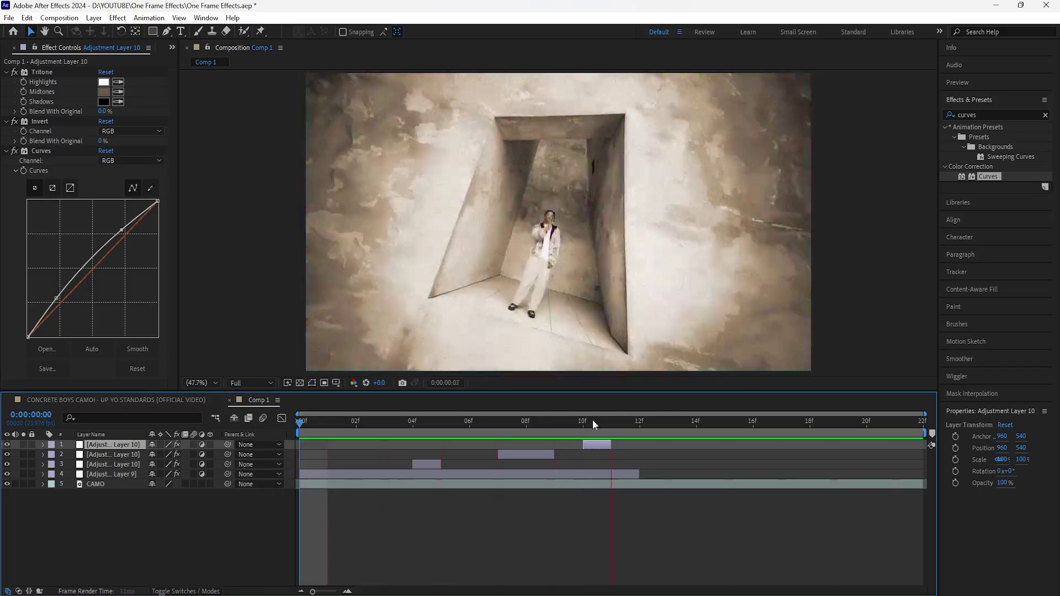
key("space")
key("i")
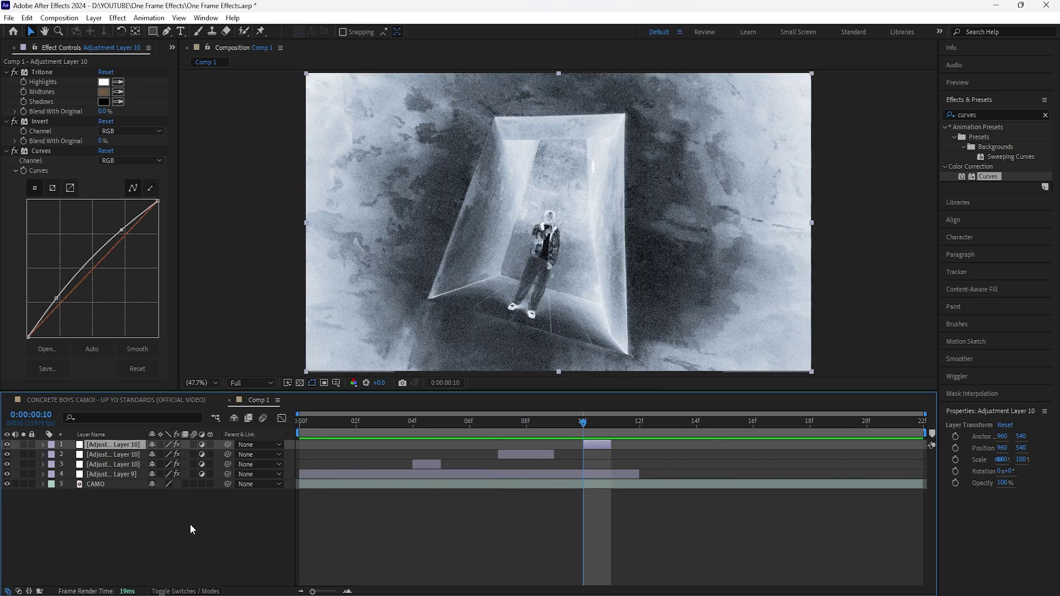
Add a new adjustment layer on top of the stack and trim its end to frame 13
right_click(198, 507)
mouse_move(307, 363)
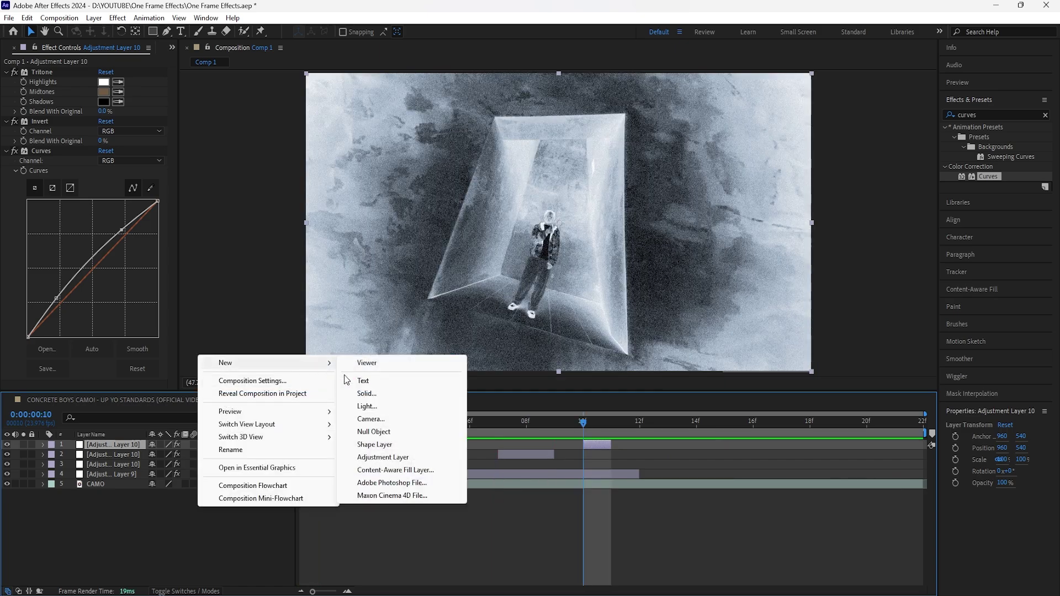
left_click(386, 457)
key("space")
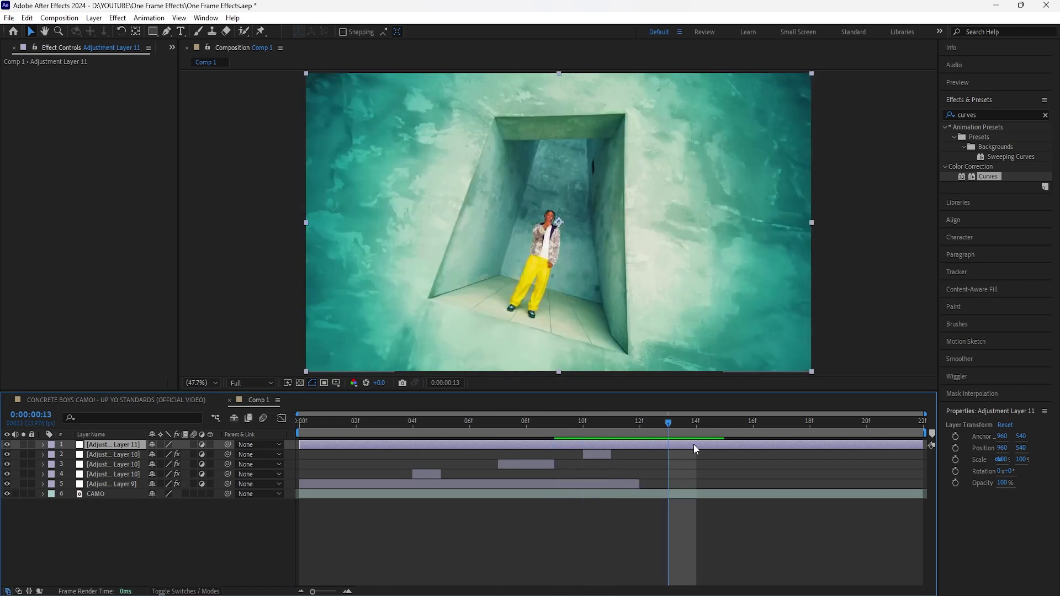
key("alt+bracketright")
Apply the Transform effect to the new adjustment layer and keyframe its Scale at 130 on the first frame
left_click_drag(665, 422, 527, 421)
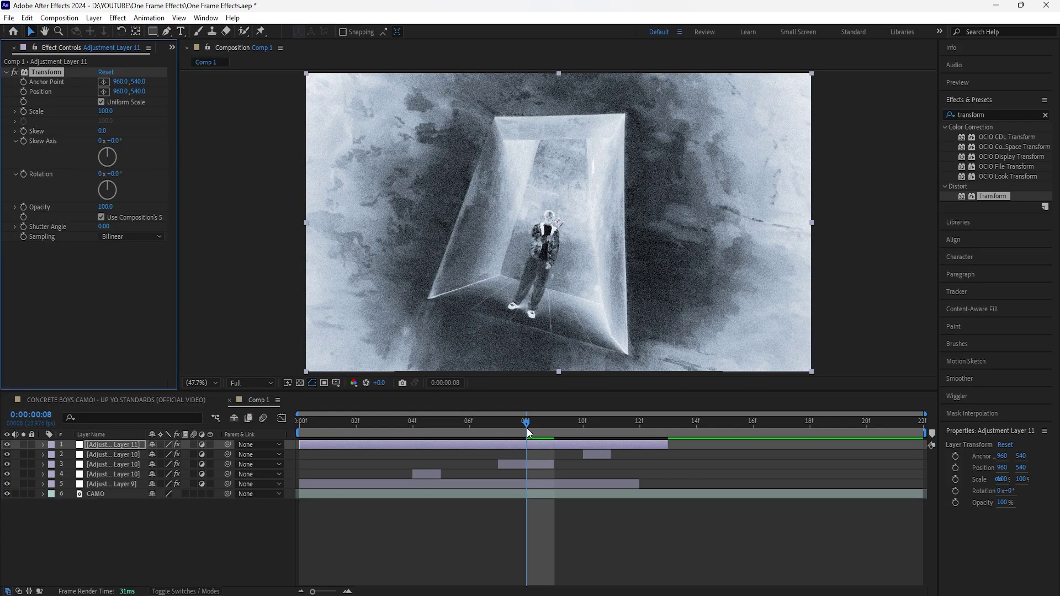
key("Home")
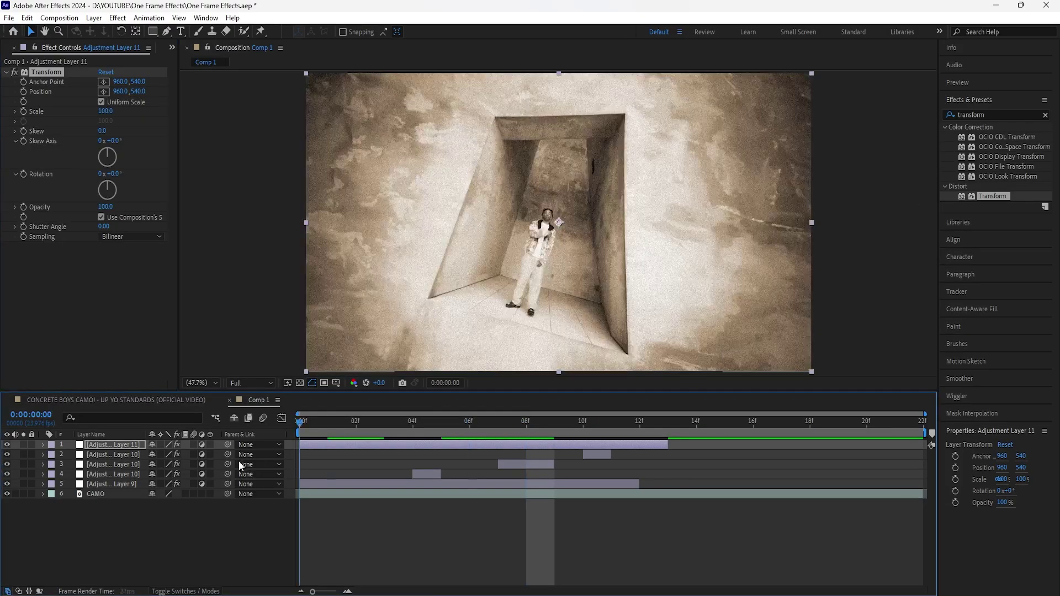
left_click_drag(105, 111, 117, 114)
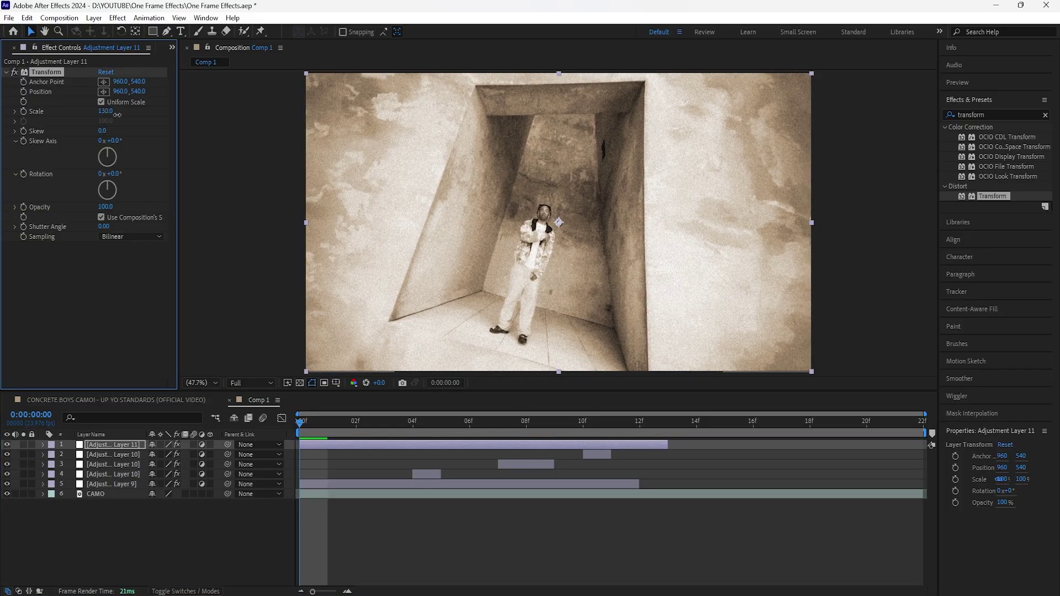
left_click(23, 112)
left_click(128, 444)
key("u")
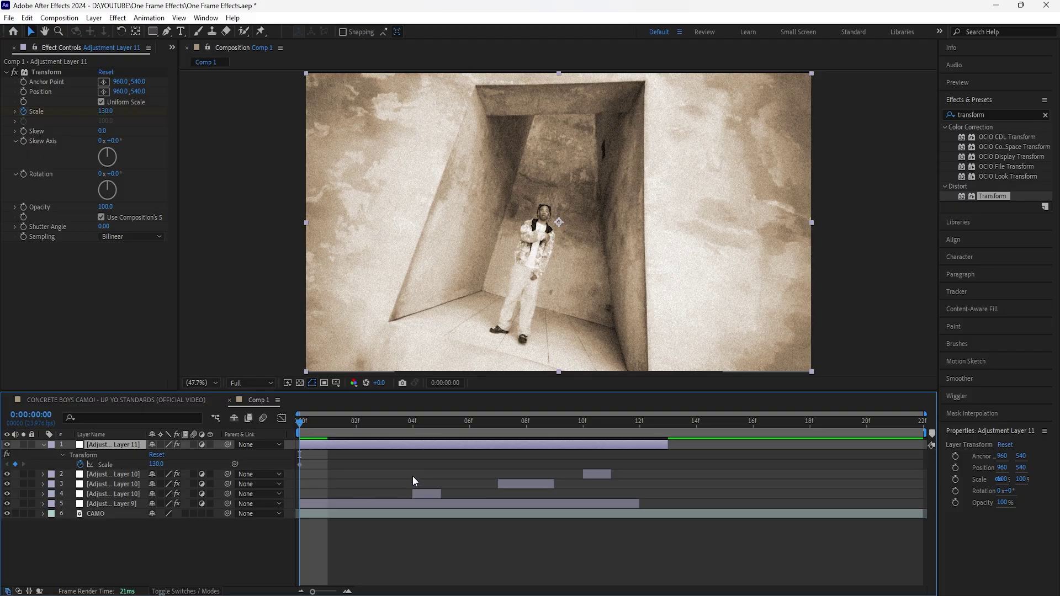
Add a Transform Scale keyframe of 100 at frame 13, the end of the top adjustment layer
left_click_drag(302, 429, 664, 469)
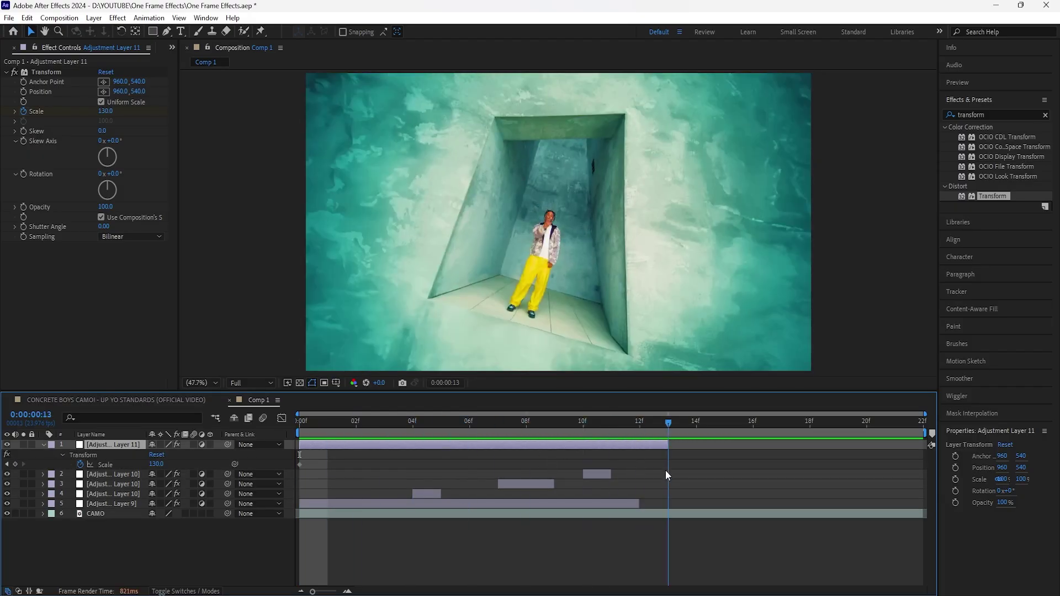
left_click(104, 111)
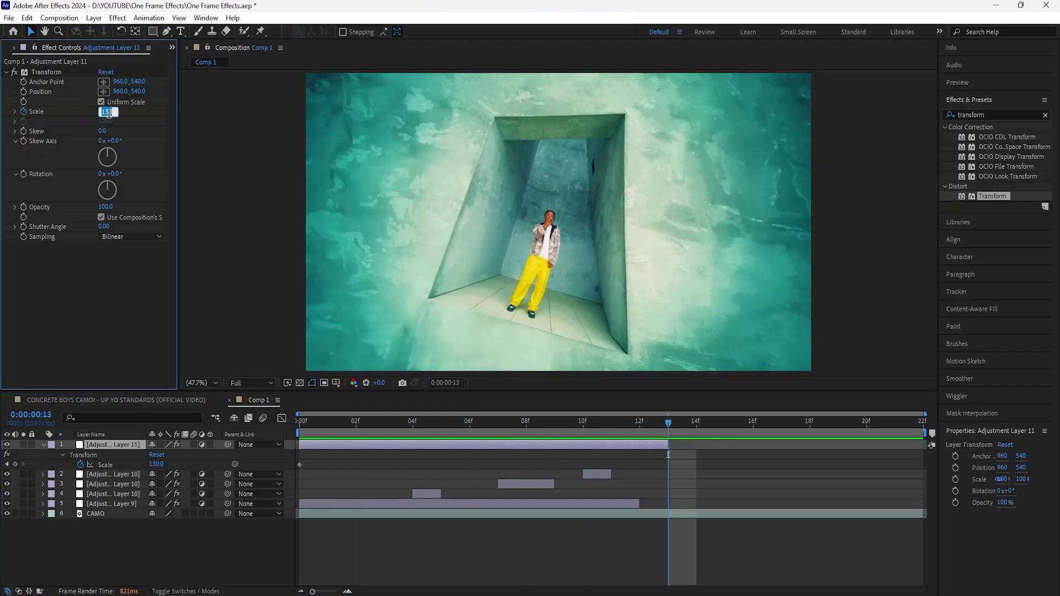
type("100")
key("Return")
Apply Easy Ease to both Scale keyframes and enable motion blur on the top adjustment layer
left_click_drag(681, 458, 296, 469)
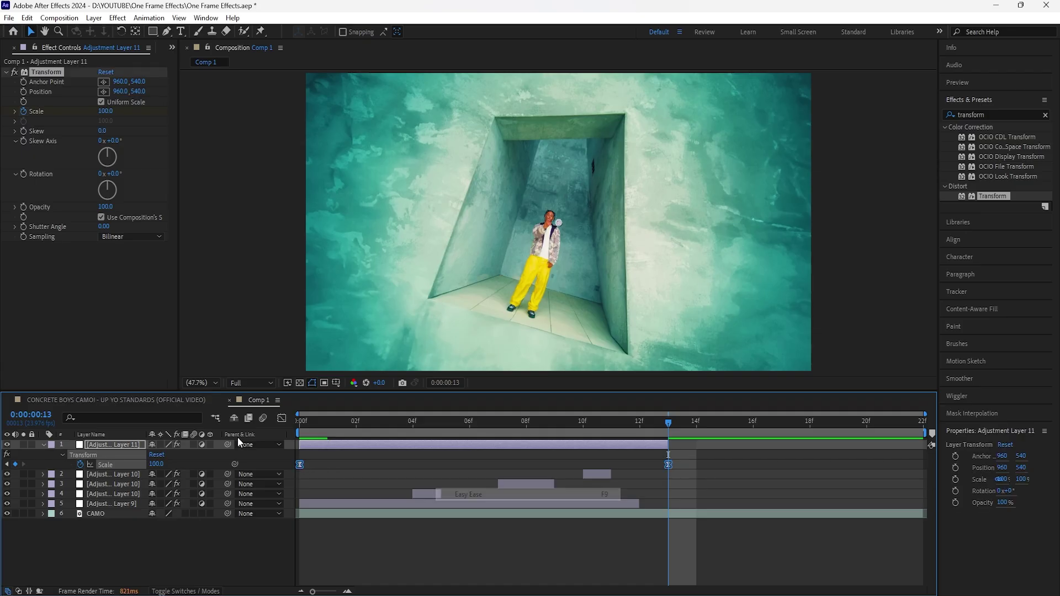
key("F9")
left_click(194, 445)
Play the composition to compare the animation with and without the top zoom adjustment layer
key("space")
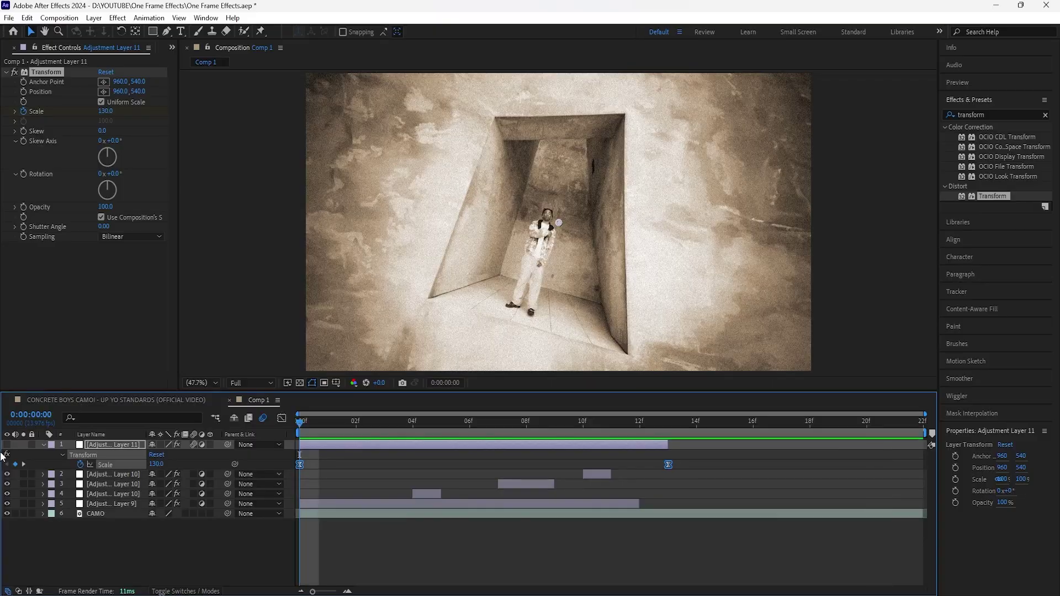
key("space")
key("space")
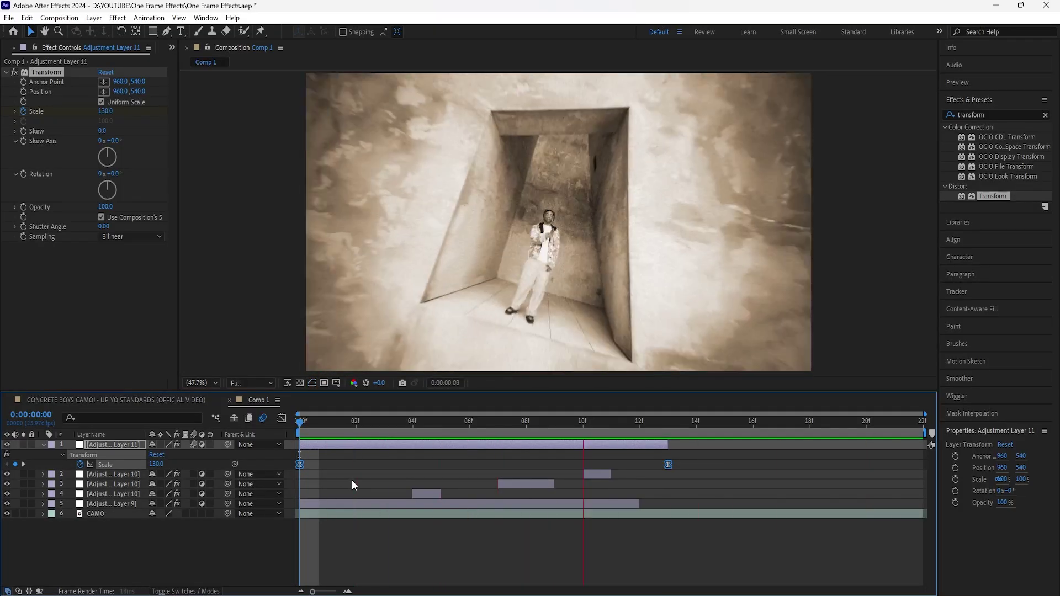
key("space")
Create an empty text layer directly above the CAMO clip and trim its end to frame 2
key("ctrl+t")
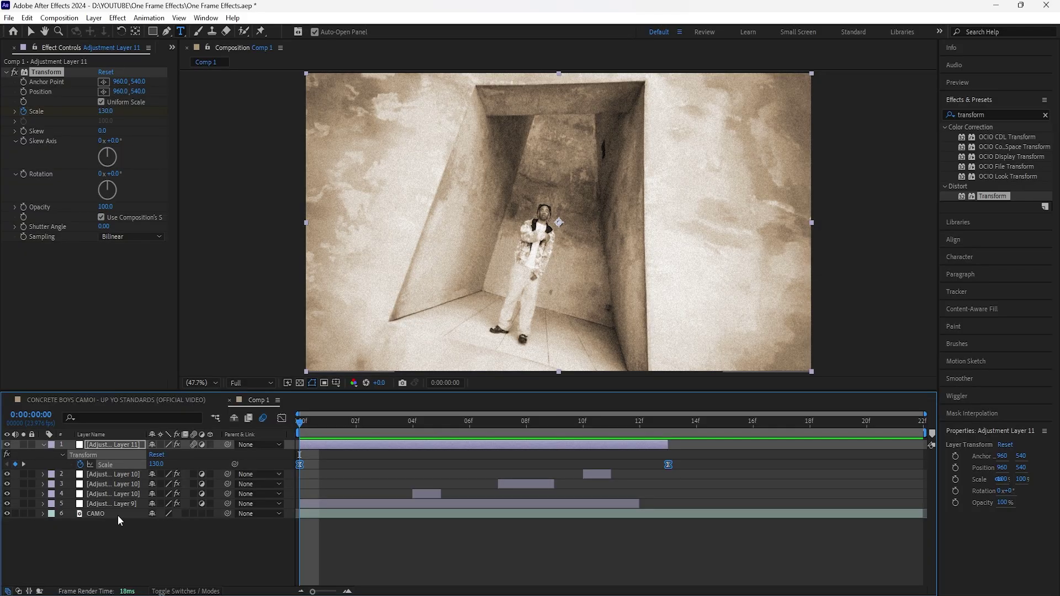
left_click(117, 516)
right_click(145, 529)
mouse_move(227, 381)
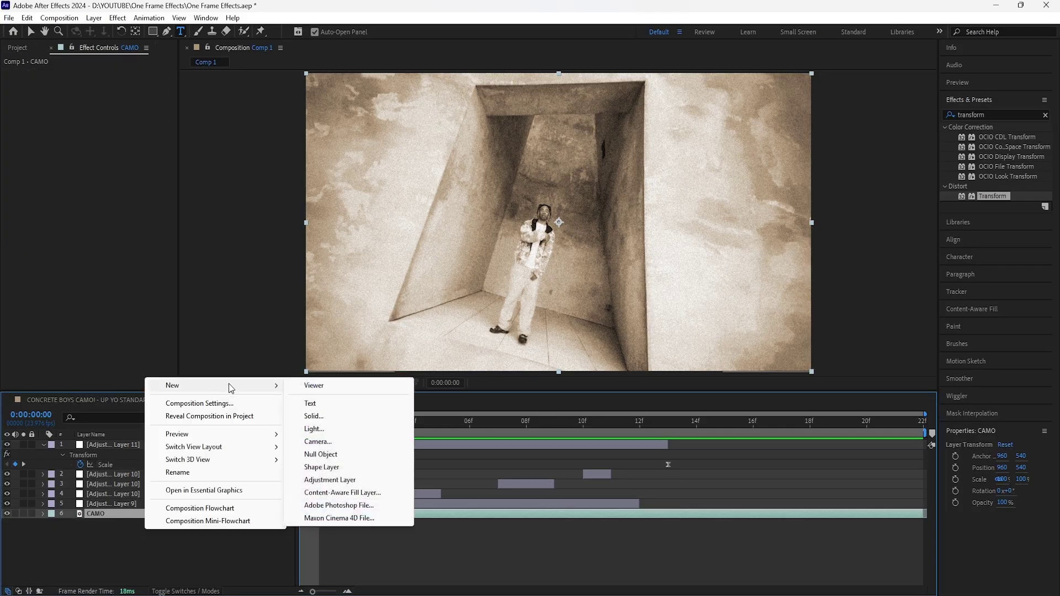
left_click(343, 401)
left_click(361, 515)
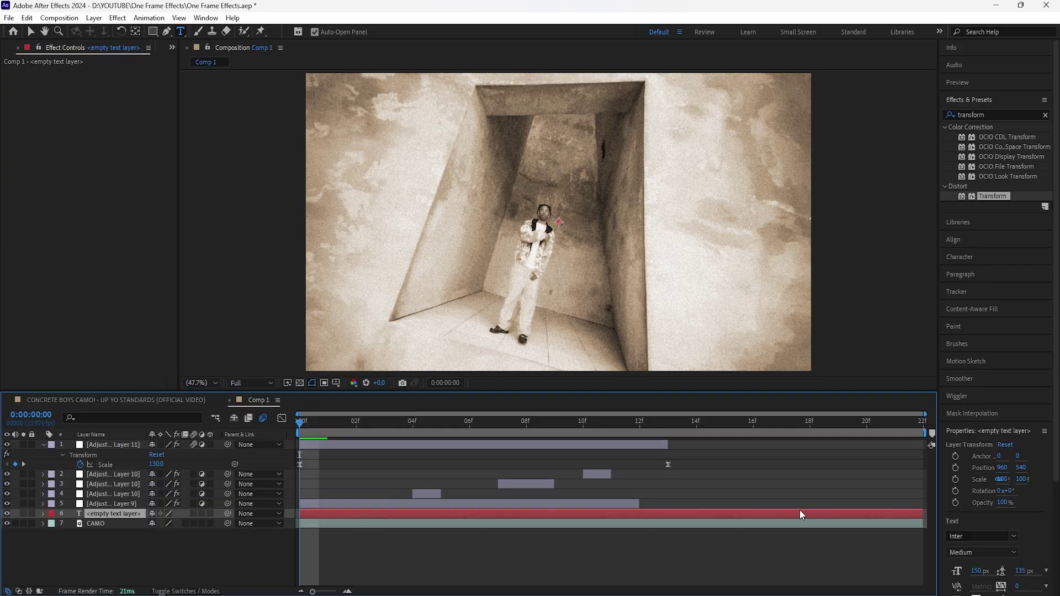
left_click_drag(925, 510, 356, 514)
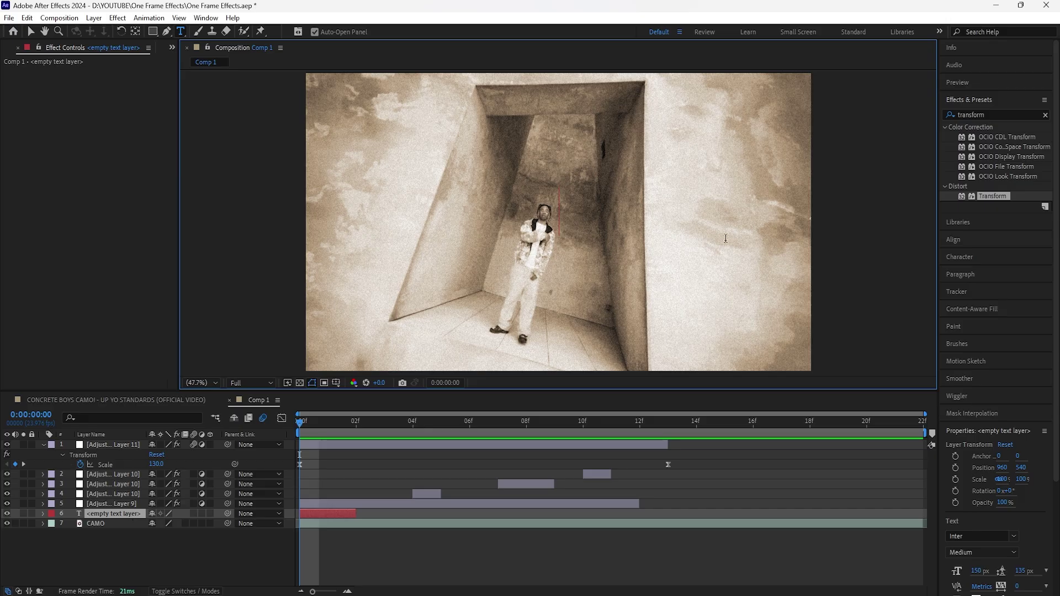
Enter CONCRETE on the text layer and set its Inter font style to SemiBold
type("CONC")
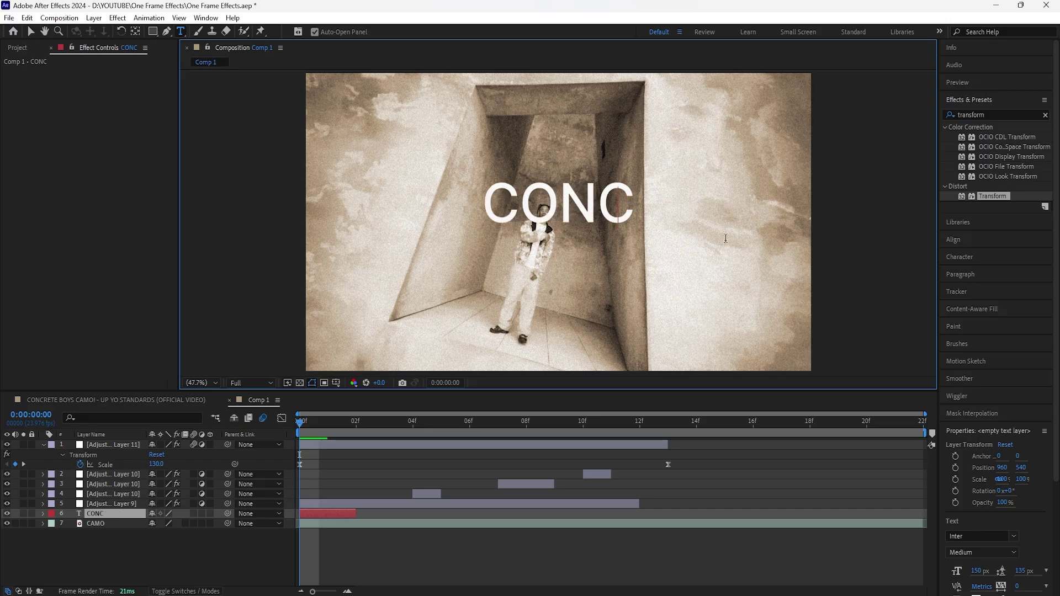
type("RETE")
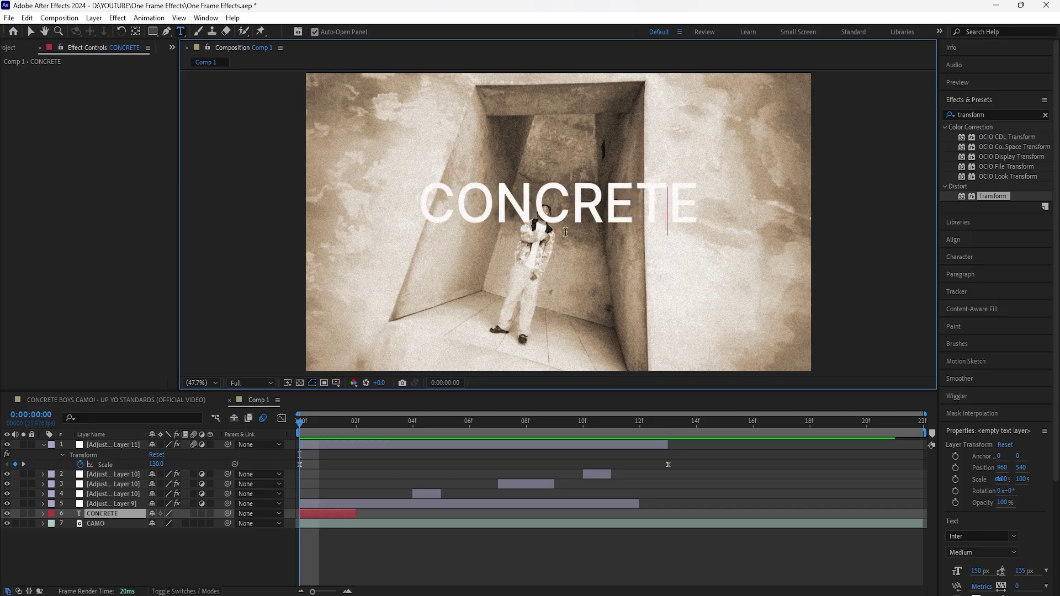
left_click(114, 517)
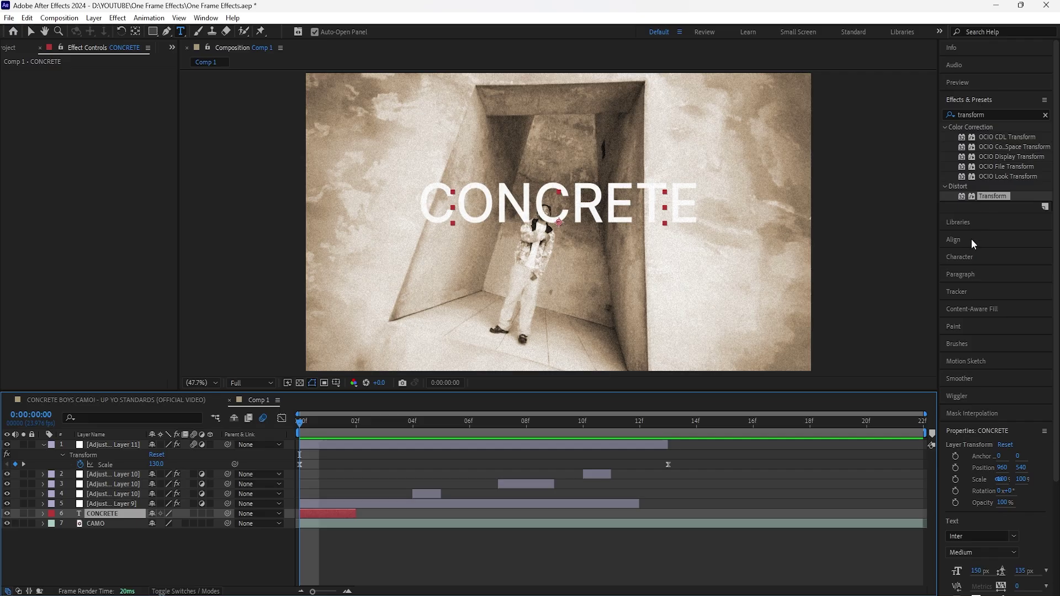
left_click(977, 257)
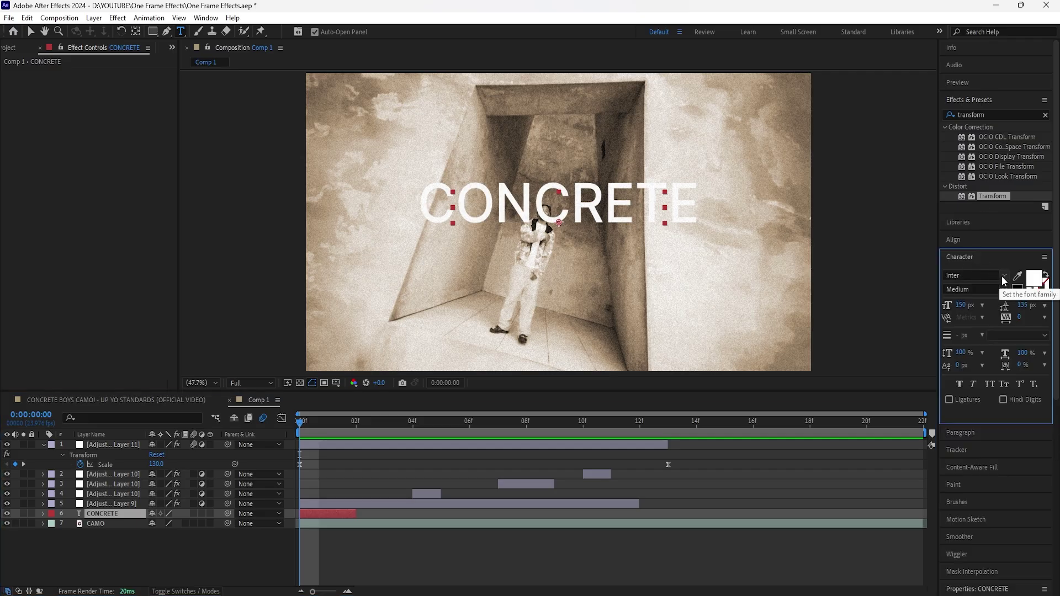
left_click(1003, 280)
left_click(1004, 280)
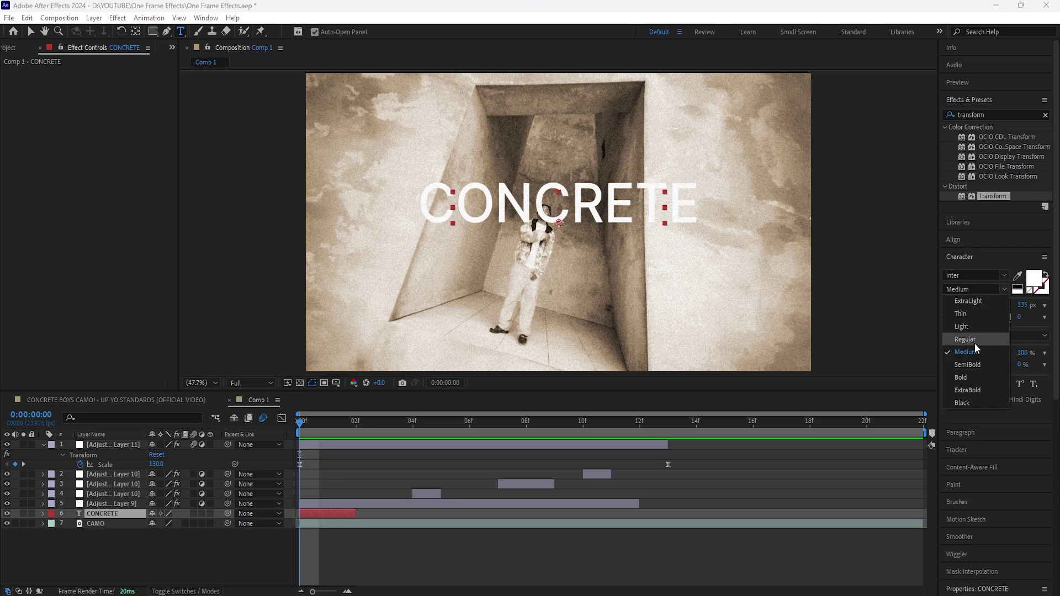
left_click(973, 365)
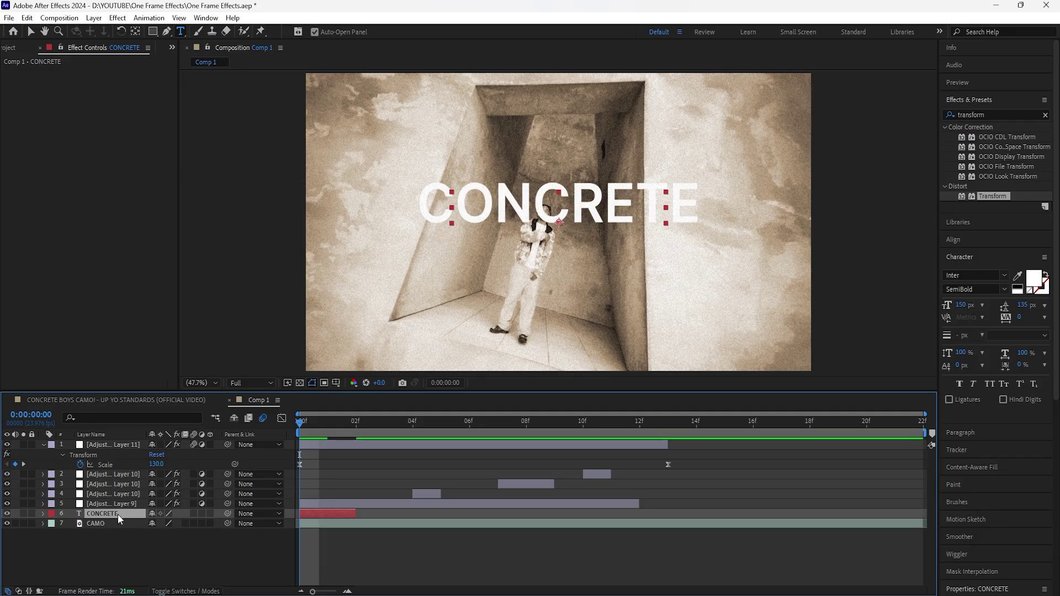
Centre the anchor point within the CONCRETE text and align the layer to the composition's vertical centre
left_click(136, 32)
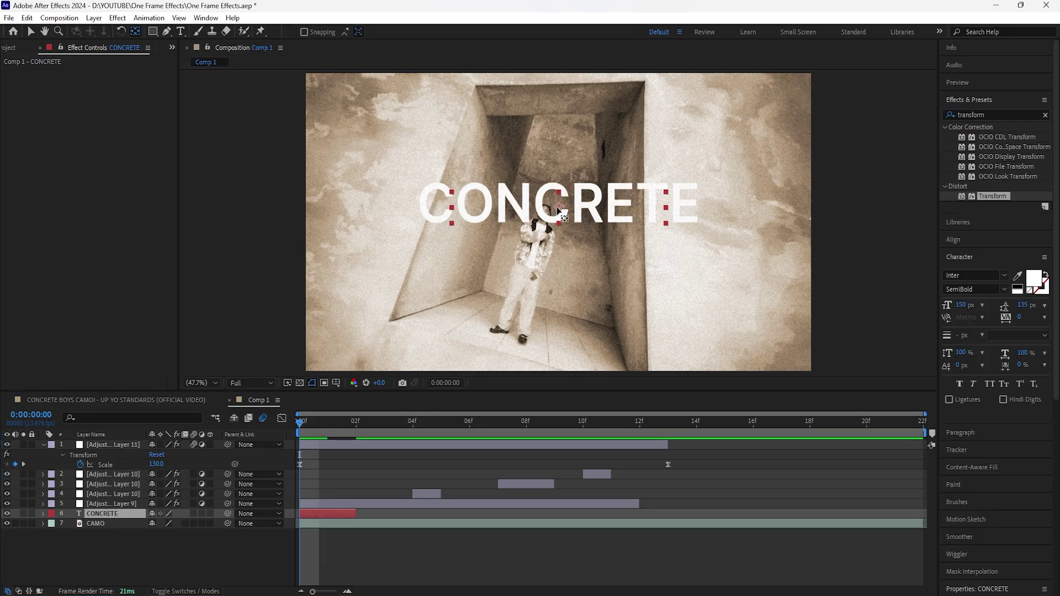
key("v")
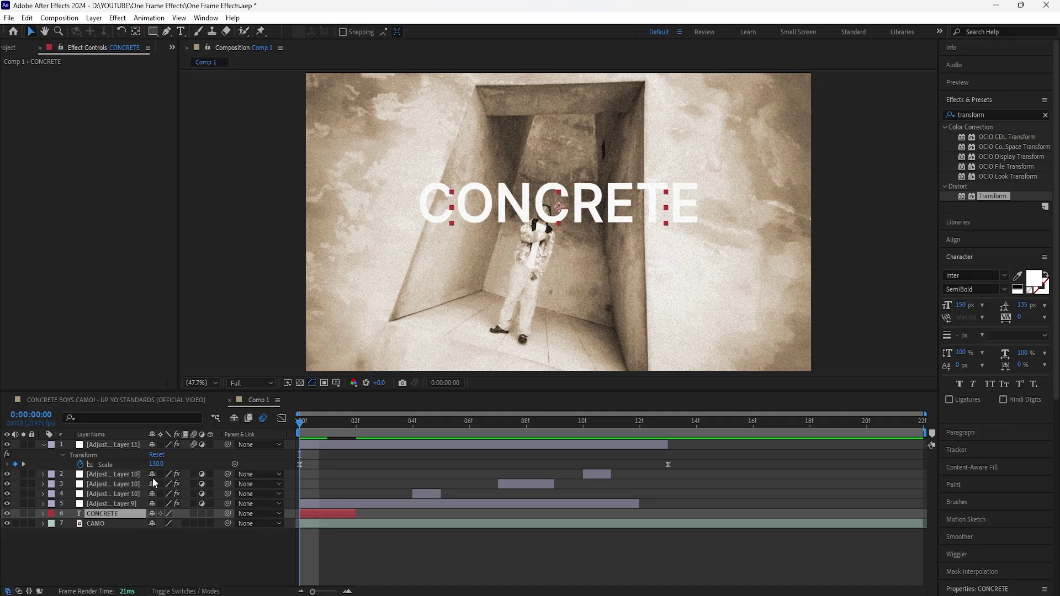
left_click(129, 515)
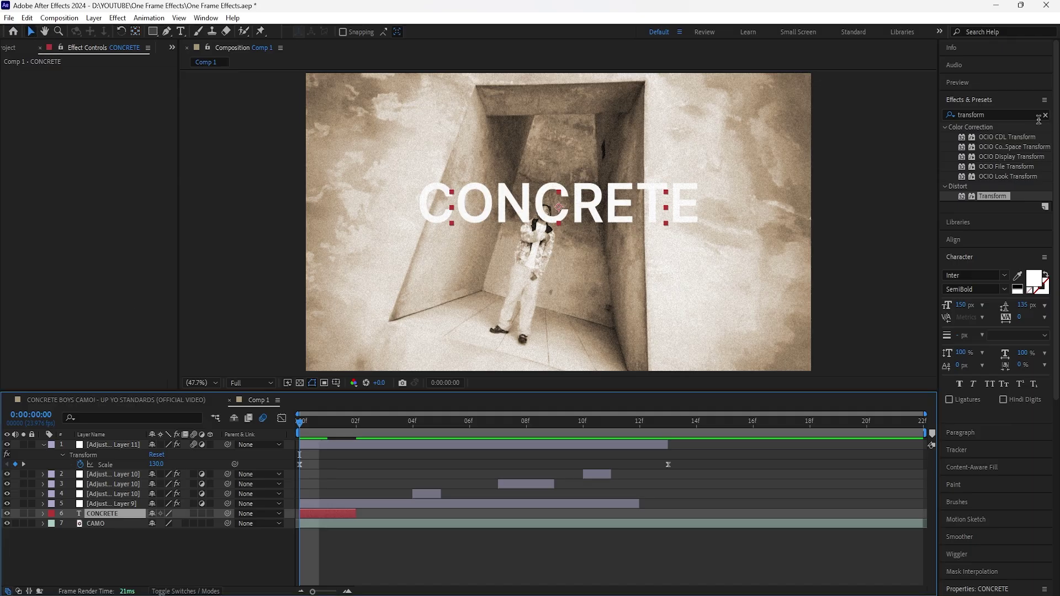
left_click(961, 238)
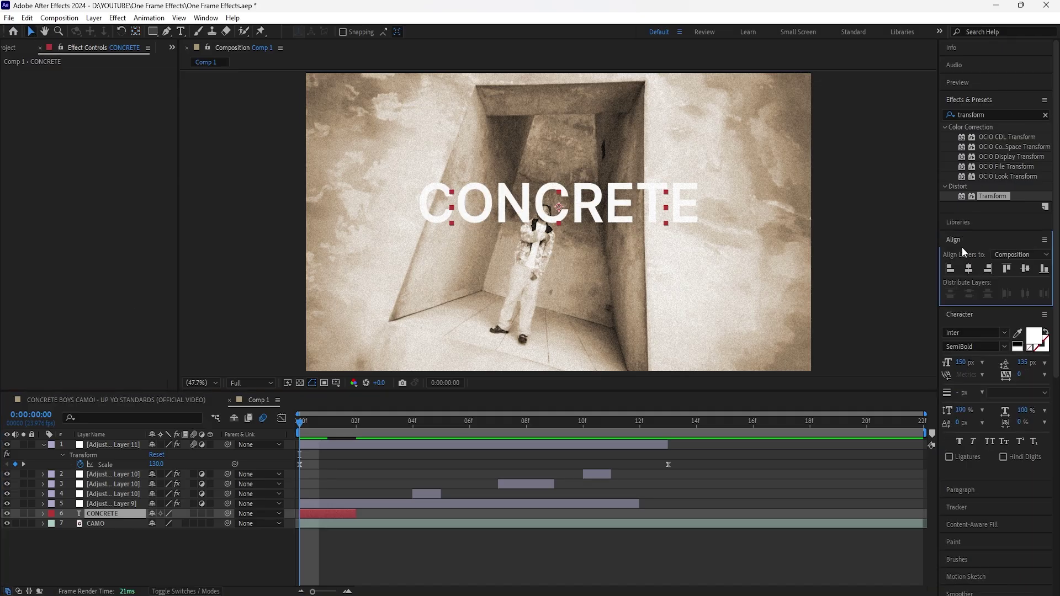
left_click(1024, 268)
Unlink the CONCRETE text layer's scale proportions and set its scale to 130% horizontally and 80% vertically
left_click(122, 515)
key("p")
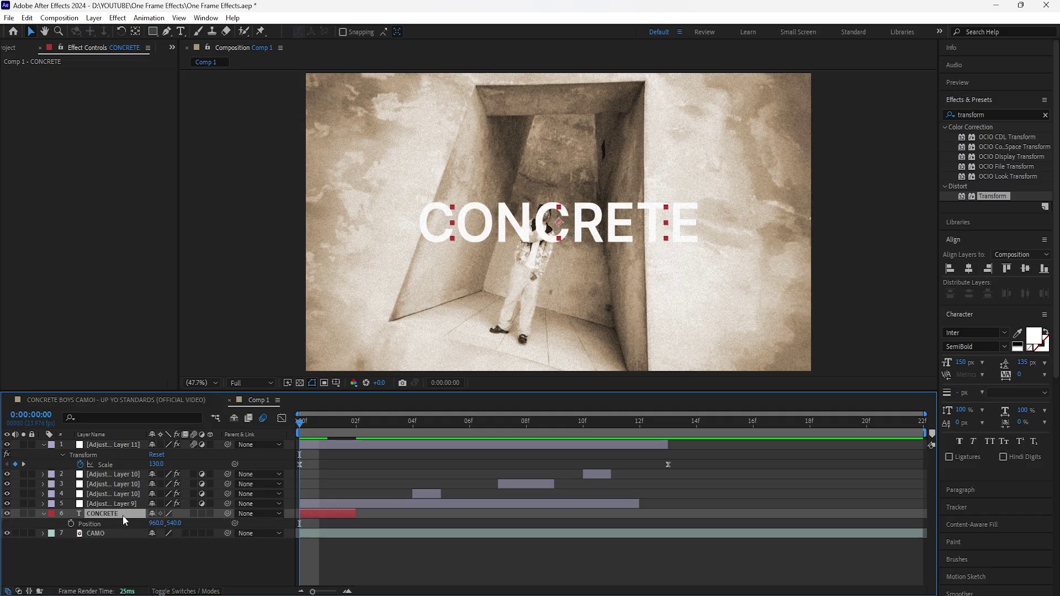
key("shift+s")
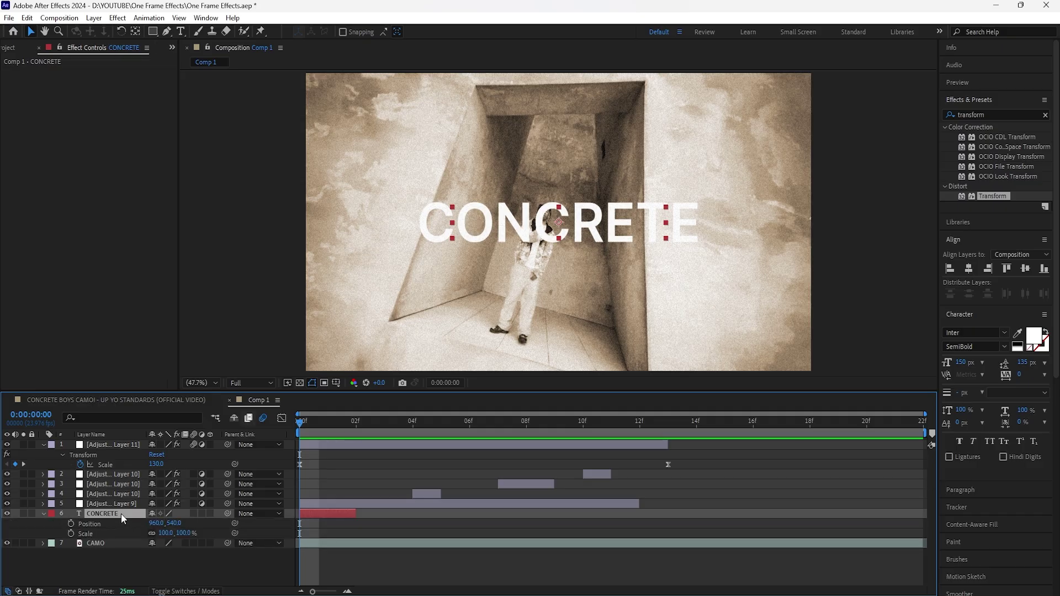
left_click(99, 534)
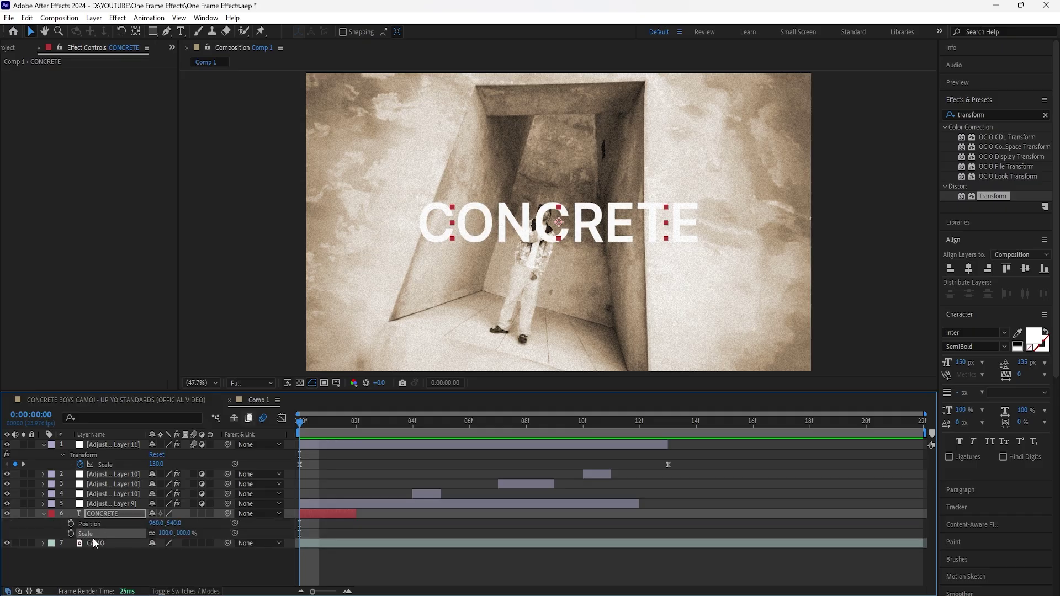
left_click_drag(162, 533, 182, 544)
left_click(168, 533)
type("130")
key("Return")
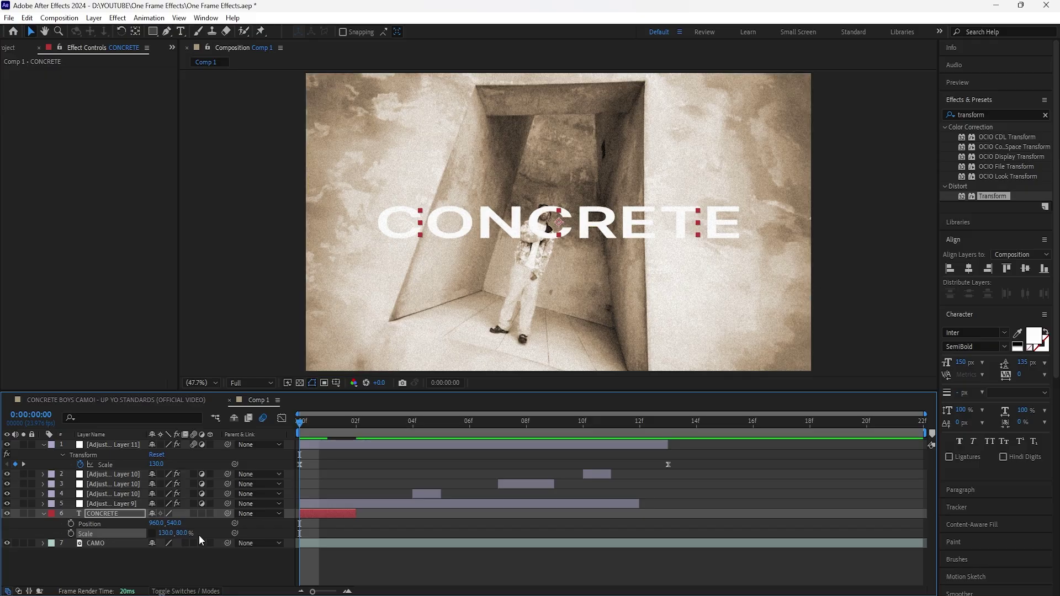
Try the Overlay blending mode on the CONCRETE text layer, and set it to Difference instead
left_click(188, 591)
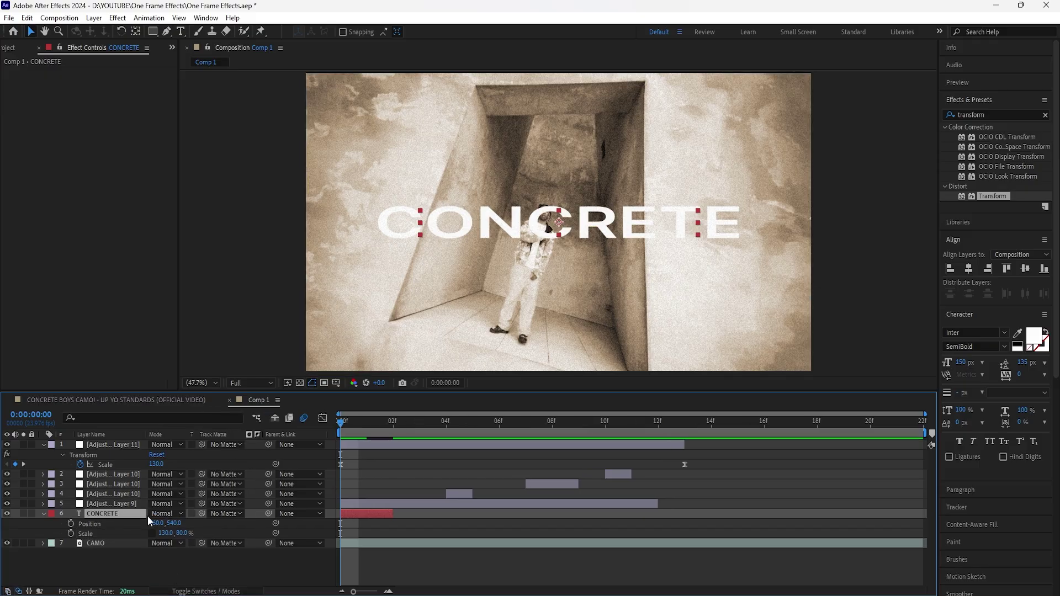
left_click(178, 513)
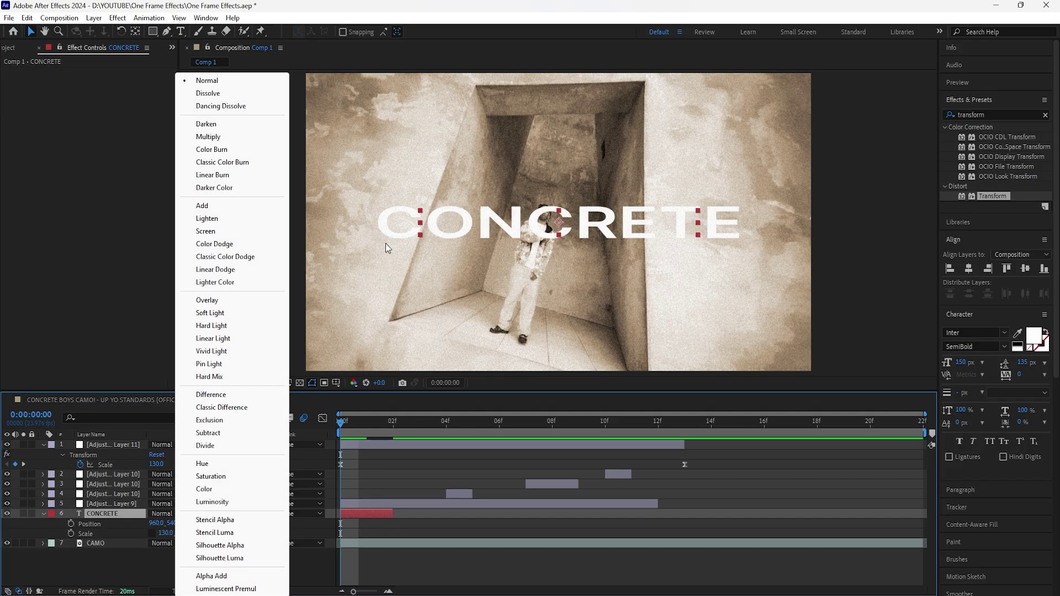
left_click(237, 301)
left_click(166, 515)
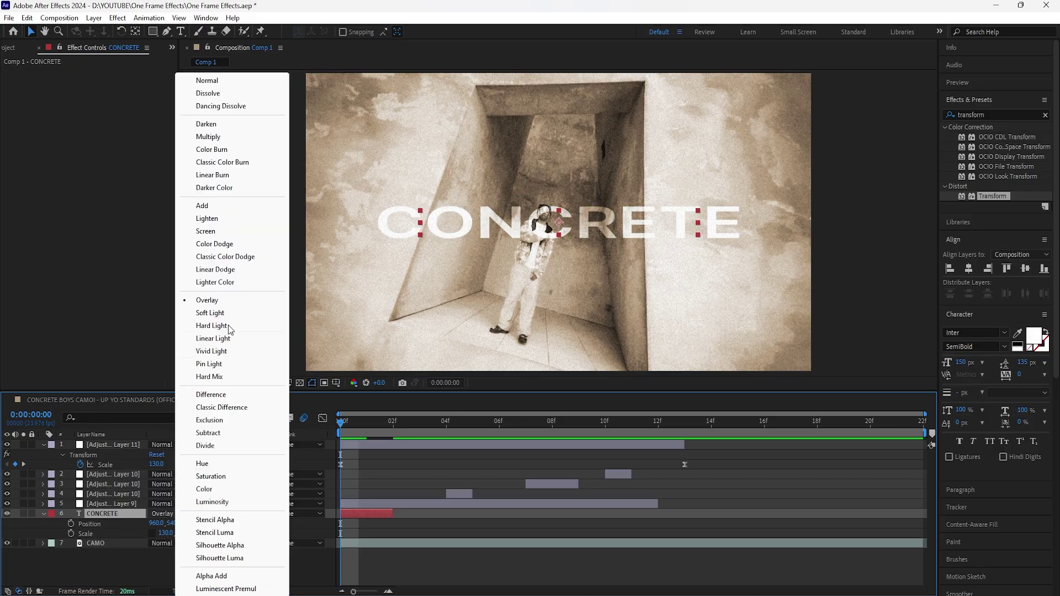
left_click(213, 394)
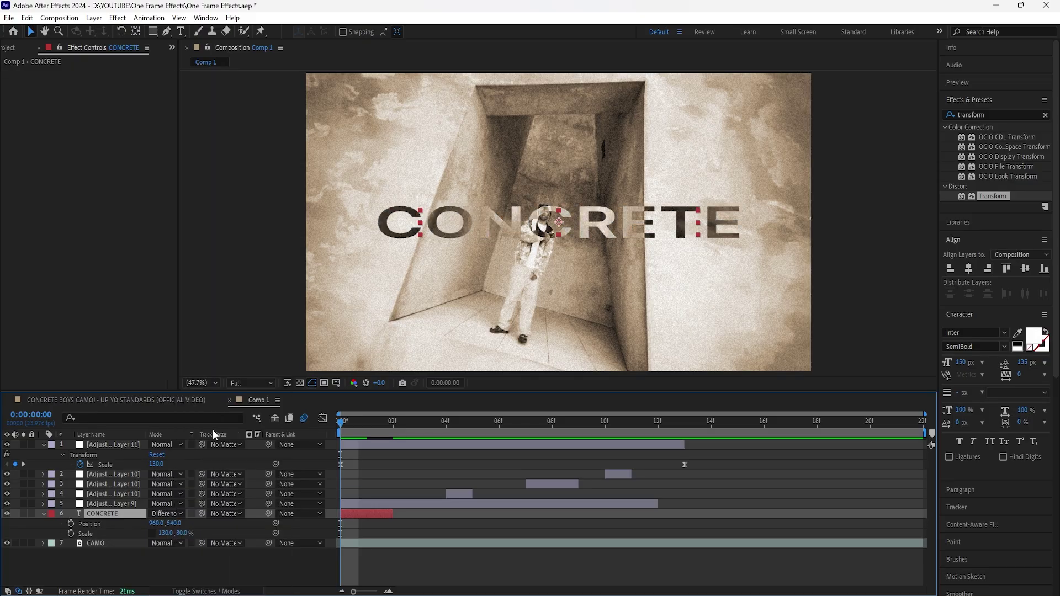
left_click(172, 513)
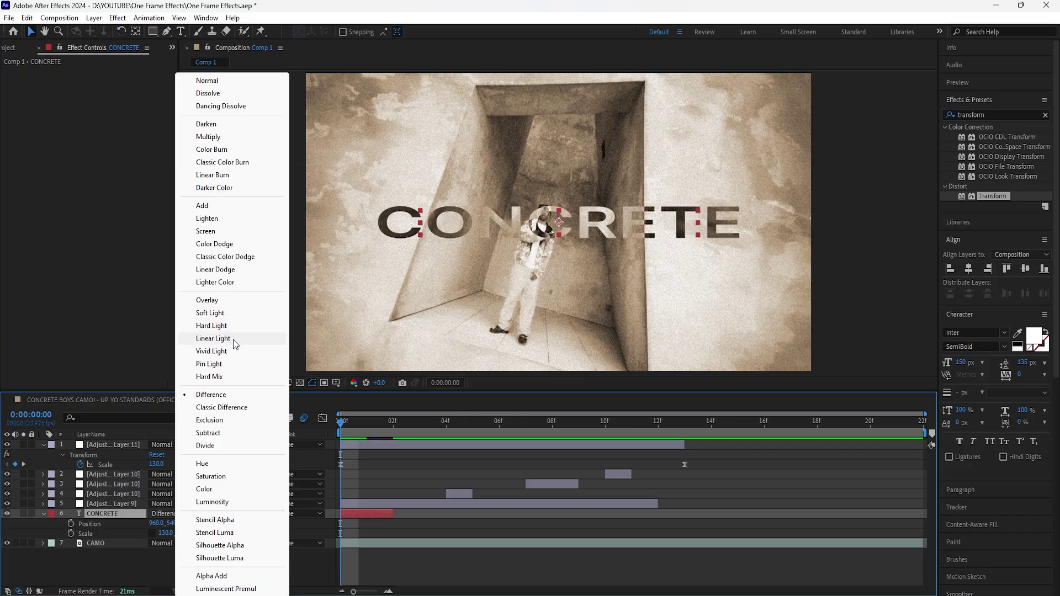
left_click(213, 395)
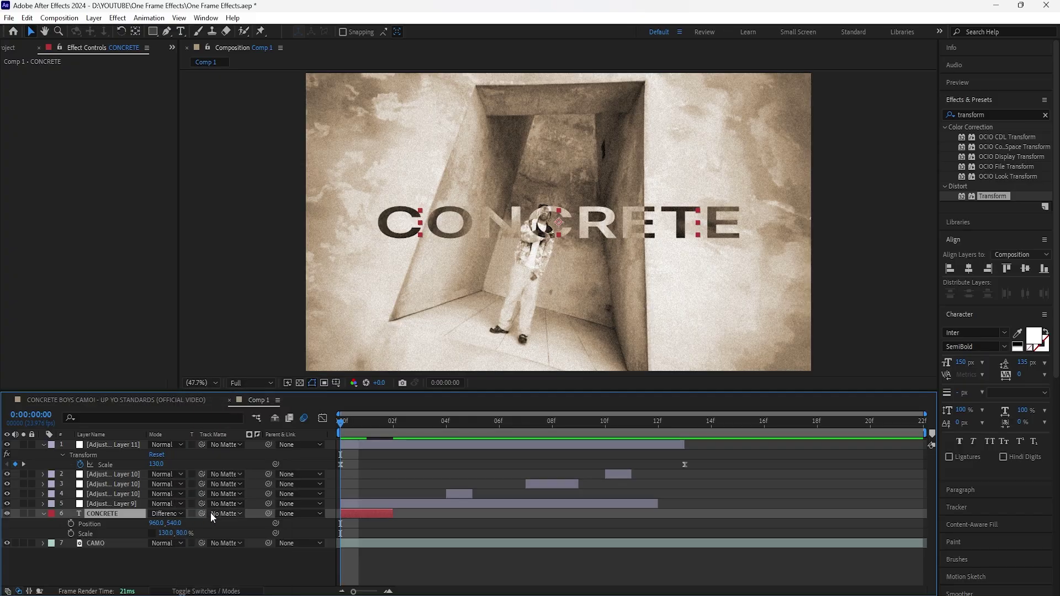
left_click(231, 591)
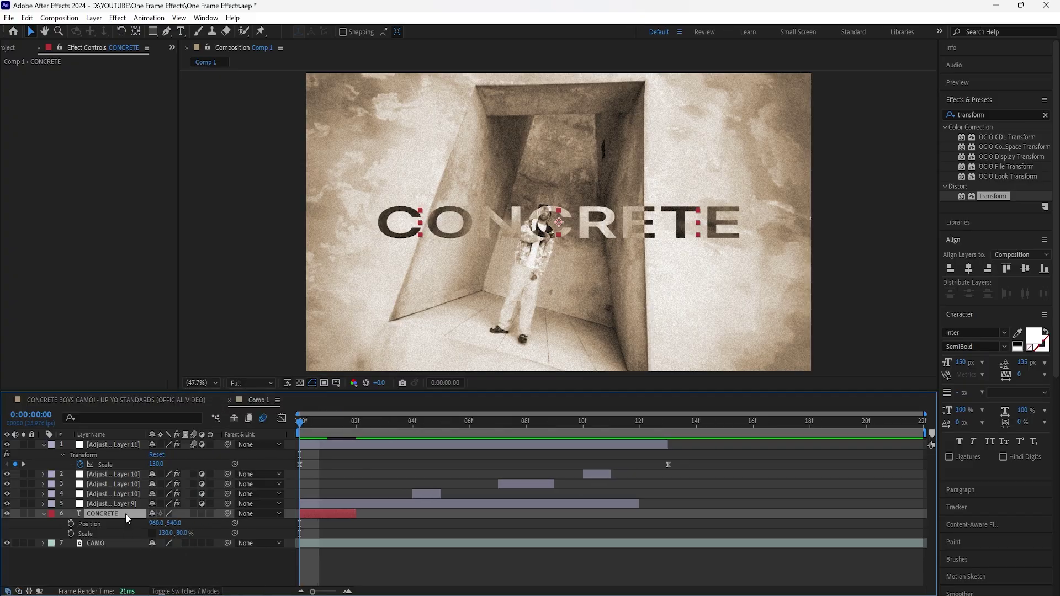
Duplicate the CONCRETE text layer, go to frame 2 and select the lower of the two copies
key("ctrl+d")
left_click(355, 422)
left_click(345, 522)
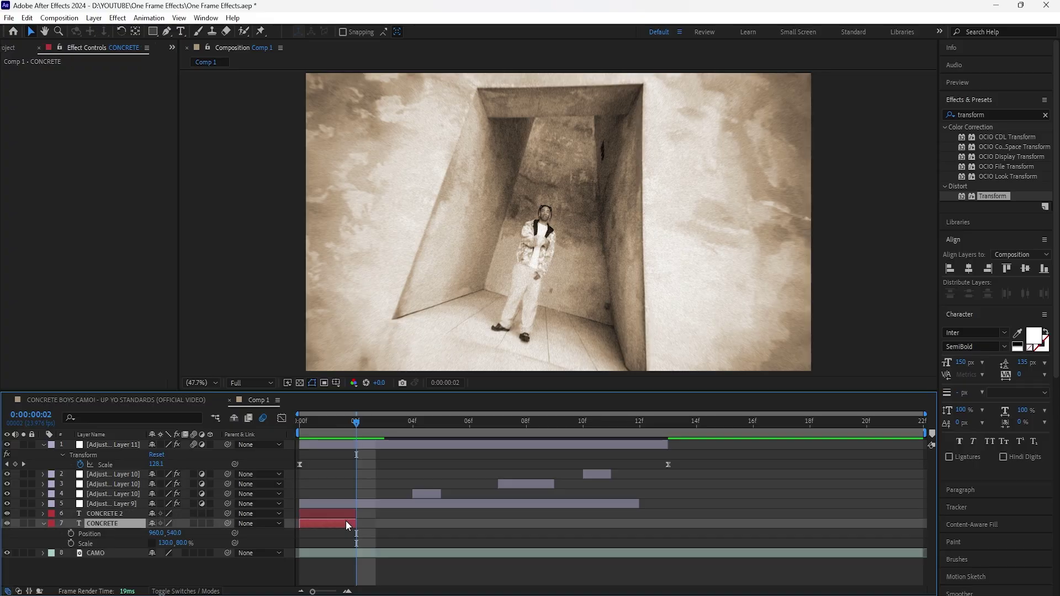
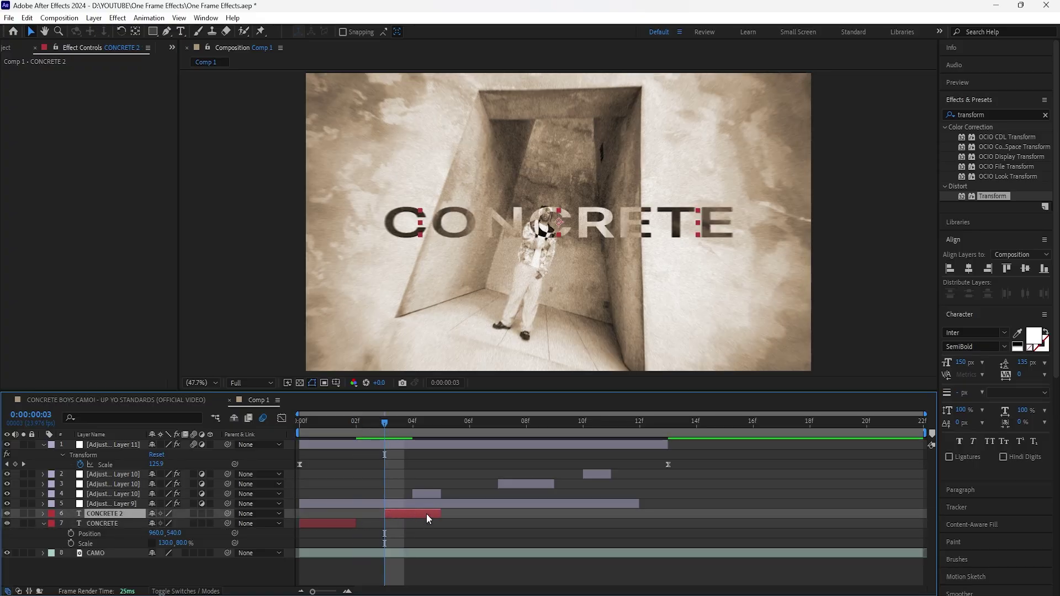
Stretch the CONCRETE copy starting at frame 3 to a vertical scale of 350% and scrub through the opening frames
key("s")
left_click_drag(183, 524, 319, 515)
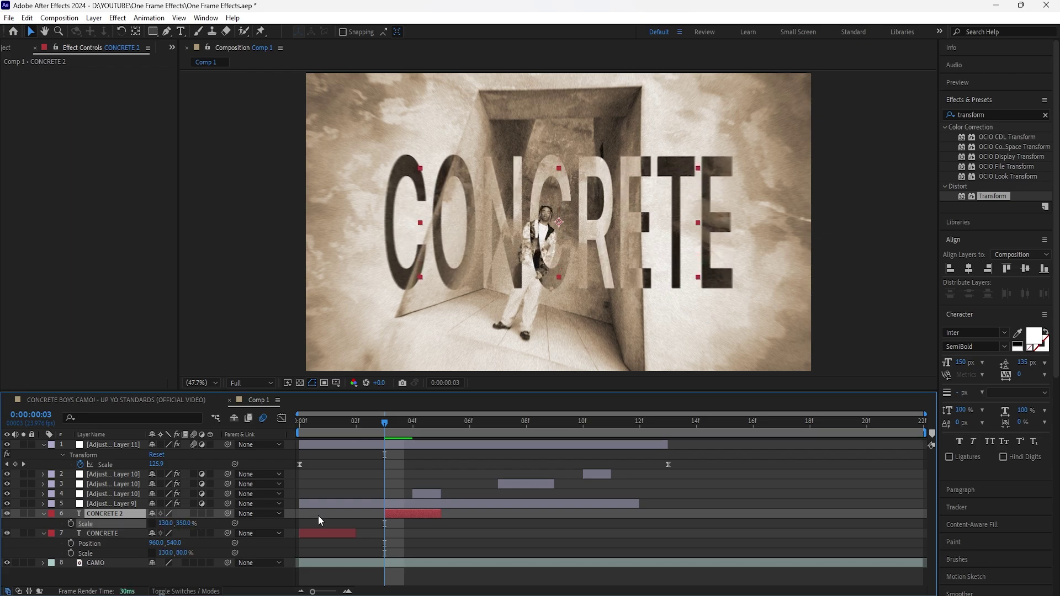
left_click(363, 438)
key("Home")
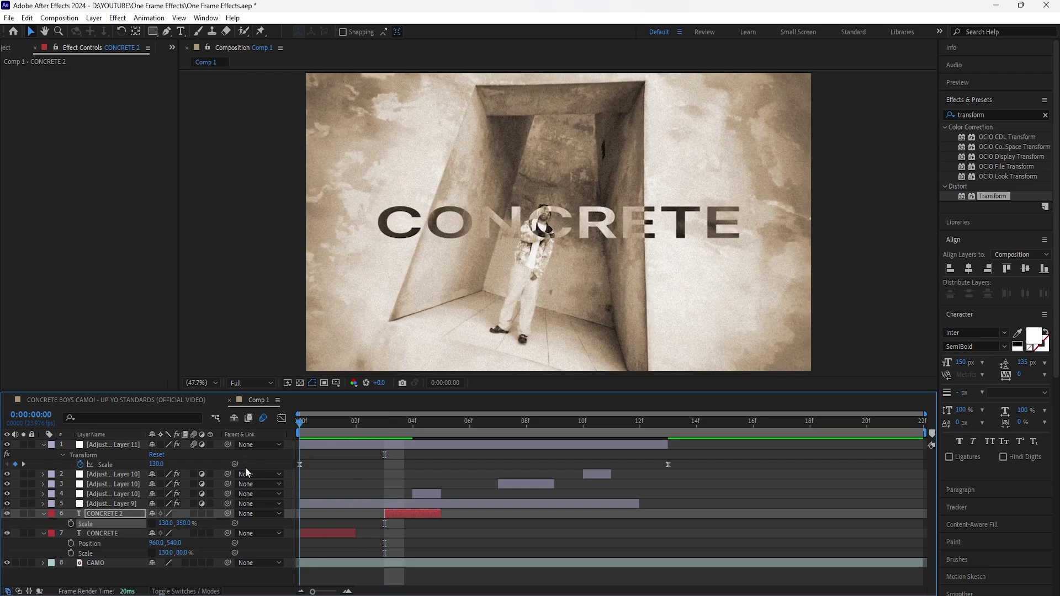
left_click_drag(309, 458, 436, 469)
Duplicate the tall CONCRETE text layer and move the copy so it starts at frame 7
double_click(434, 514)
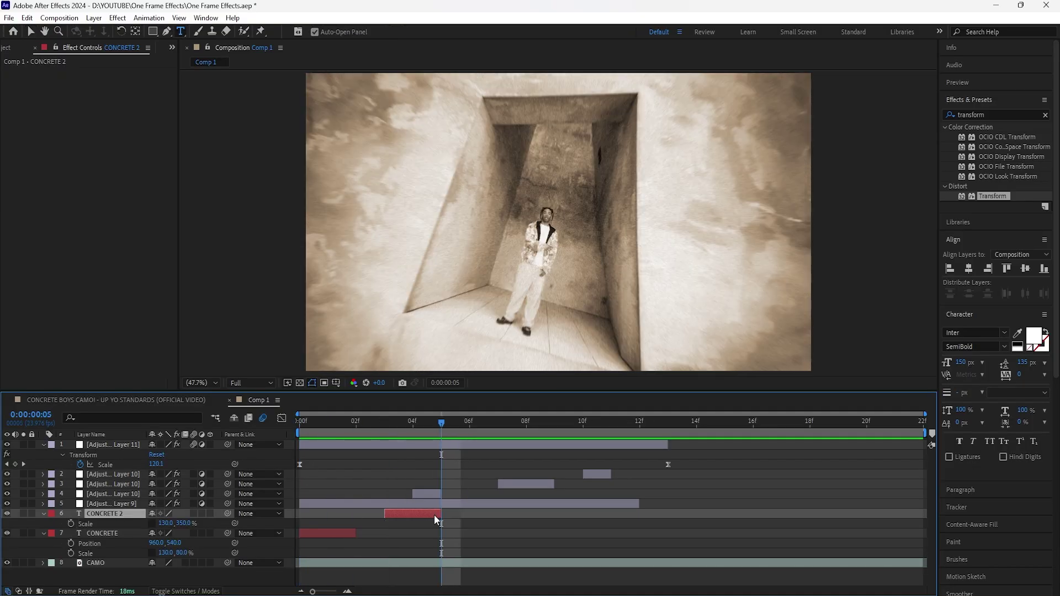
key("Page_Down")
key("Page_Down")
key("ctrl+d")
left_click_drag(433, 514, 528, 513)
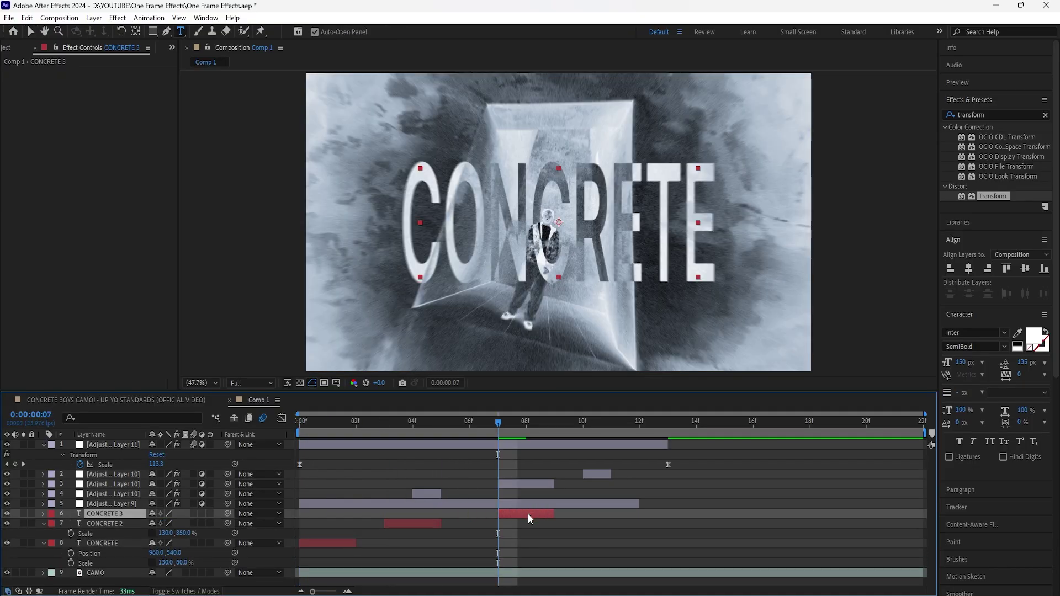
Change the text at frame 7 to CAMO and set its scale to 270% horizontally and 200% vertically
double_click(110, 514)
type("CAMO")
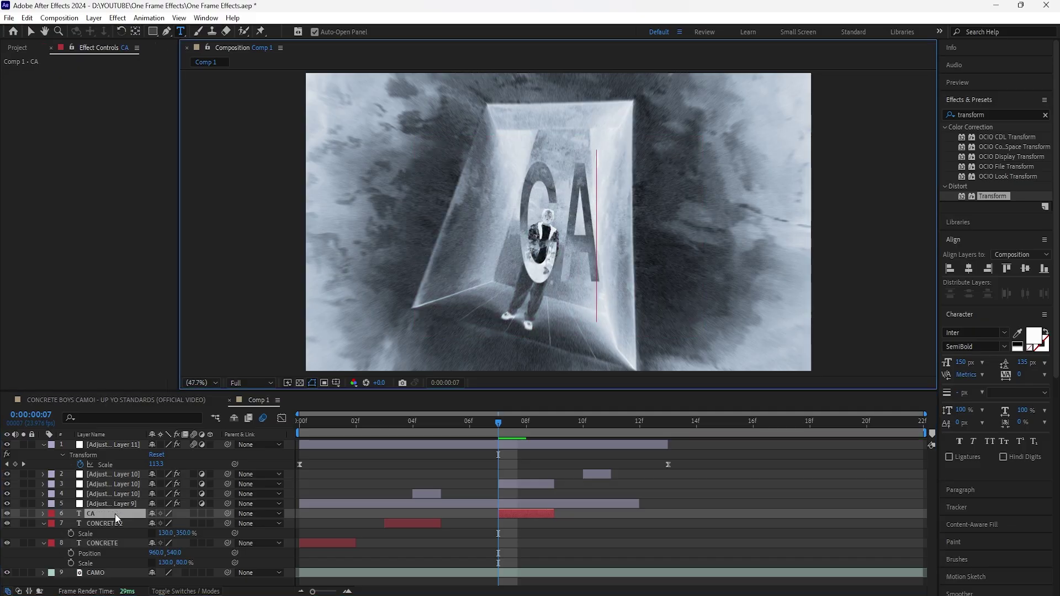
key("Escape")
key("s")
left_click_drag(165, 524, 105, 525)
left_click(512, 515)
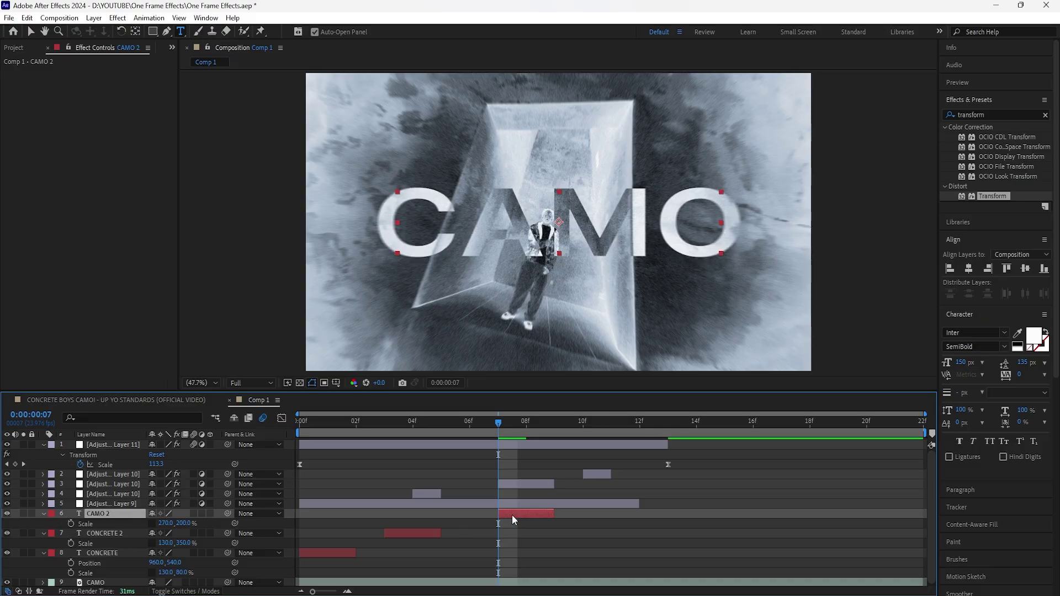
Duplicate the CAMO text layer and move the copy so it starts at frame 10
left_click_drag(524, 424, 556, 427)
key("Page_Down")
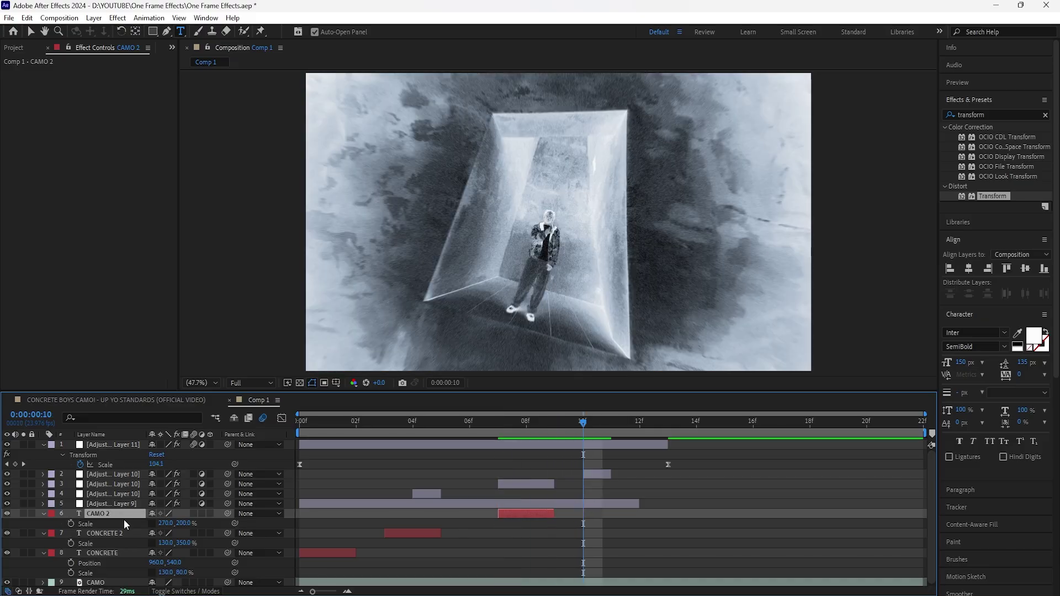
key("ctrl+d")
left_click_drag(534, 514, 619, 515)
Set the second CAMO text's scale to 135% by 100% with linked proportions, and play back the composition
key("s")
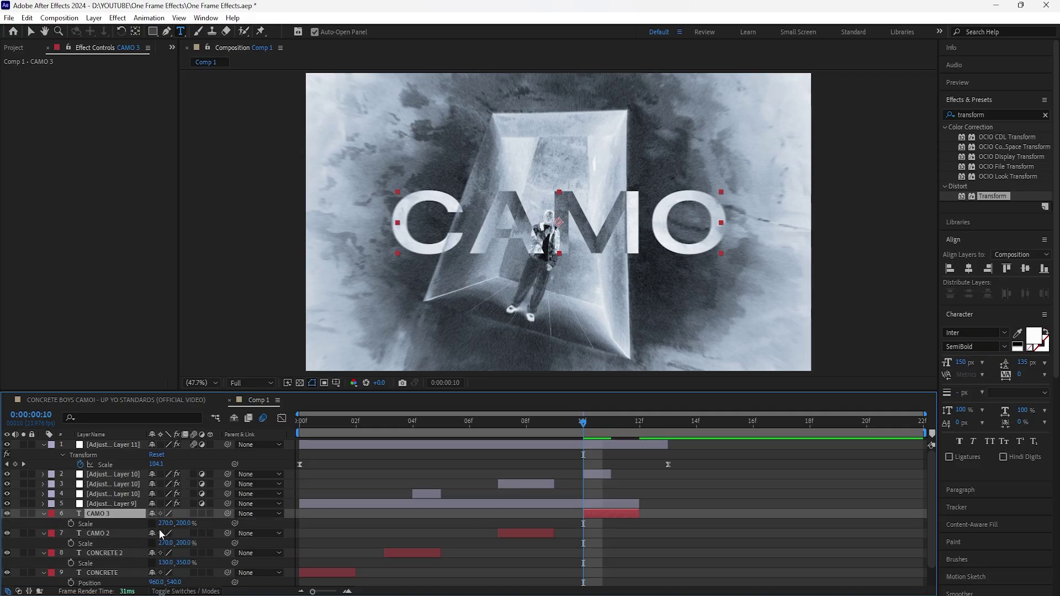
left_click_drag(165, 523, 192, 531)
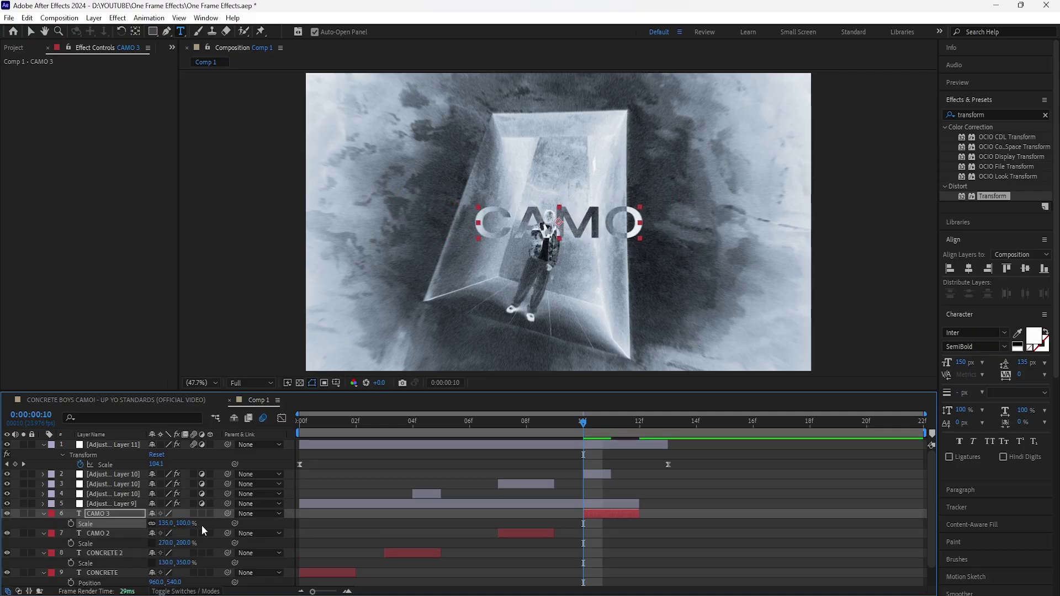
key("space")
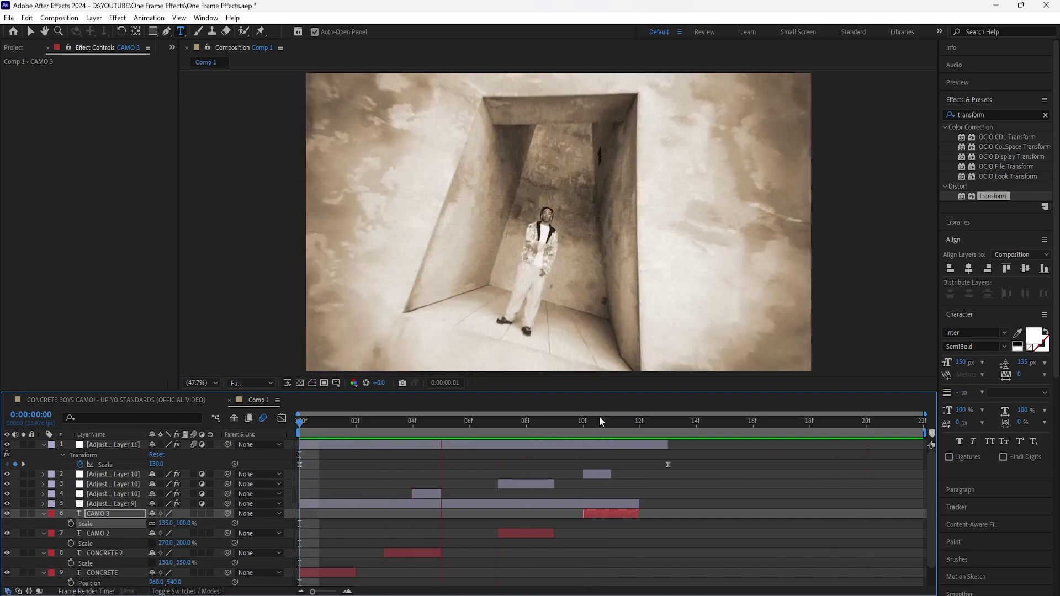
key("space")
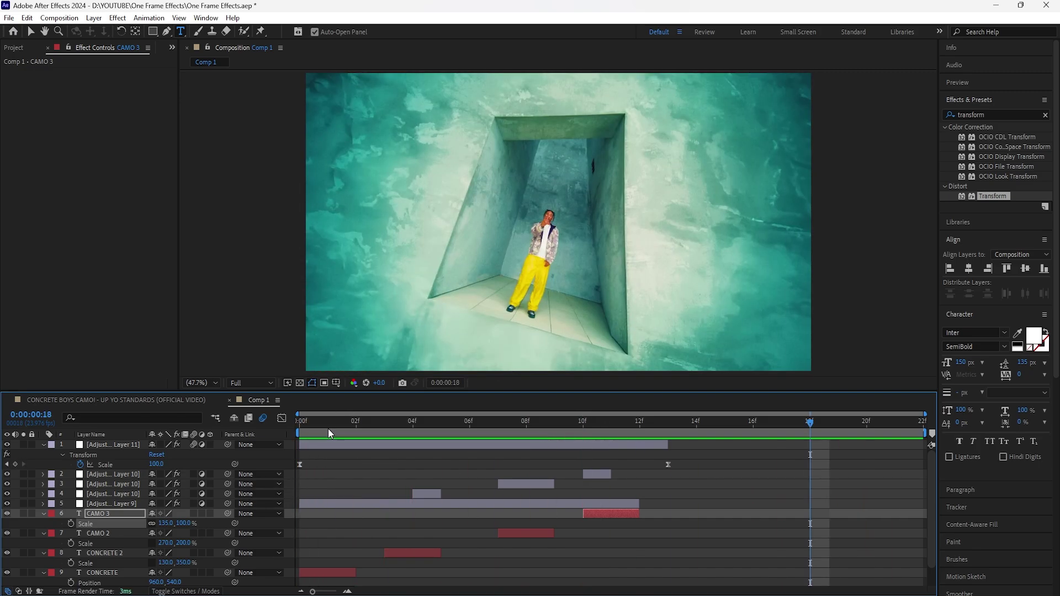
key("space")
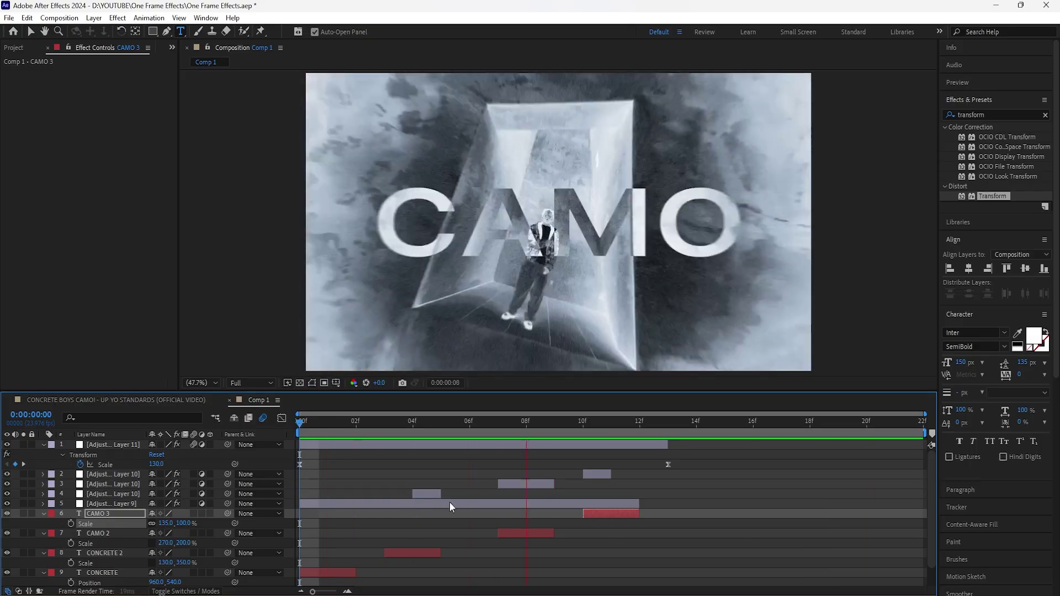
key("space")
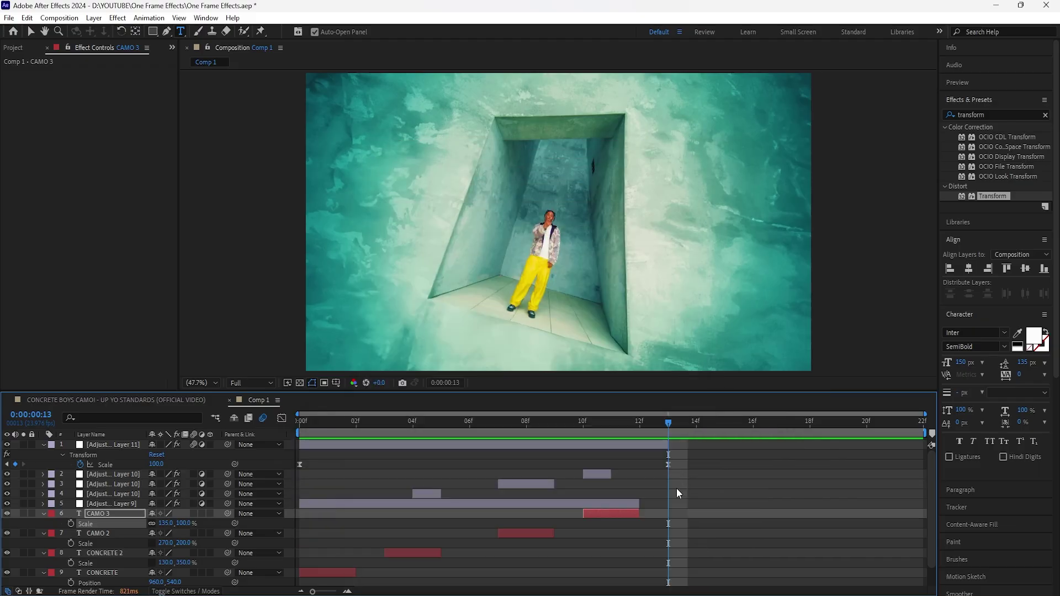
Create a new adjustment layer on top and trim it to run from frame 13 to frame 18
left_click(648, 449)
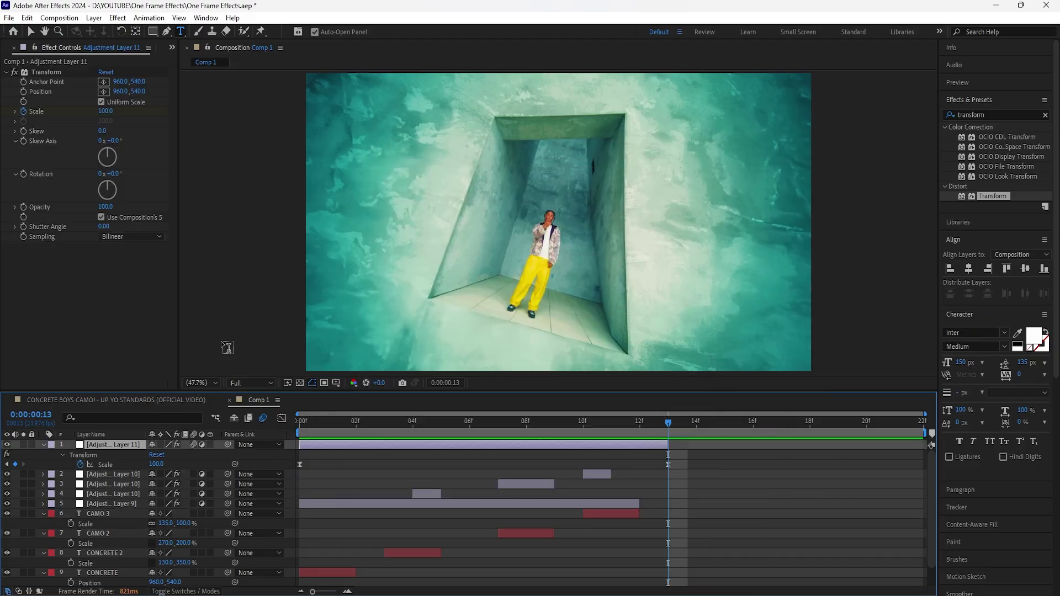
left_click(31, 32)
key("ctrl+alt+y")
left_click_drag(300, 445, 667, 445)
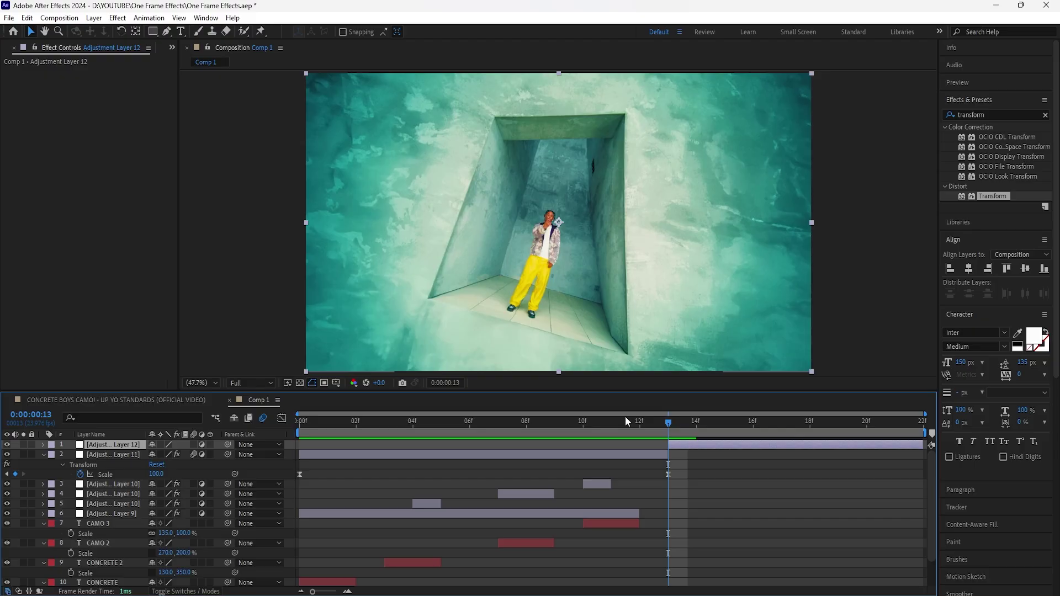
left_click_drag(809, 423, 668, 454)
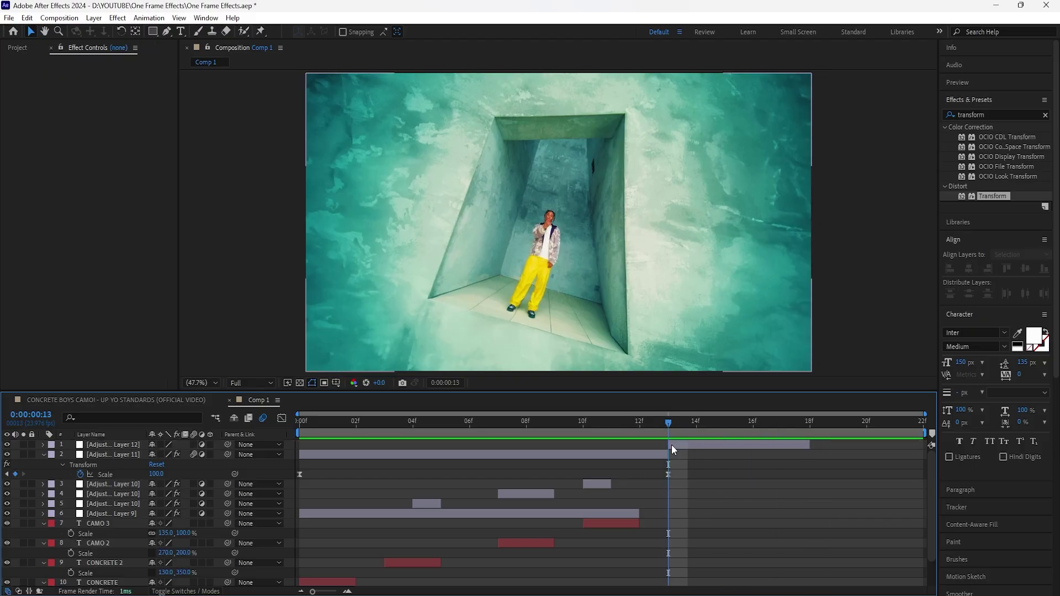
Apply Transform to the new adjustment layer, keyframe its Position at 960, 631 on frame 13, and check the exposed edge against the transparency grid
left_click(671, 445)
left_click_drag(992, 196, 44, 75)
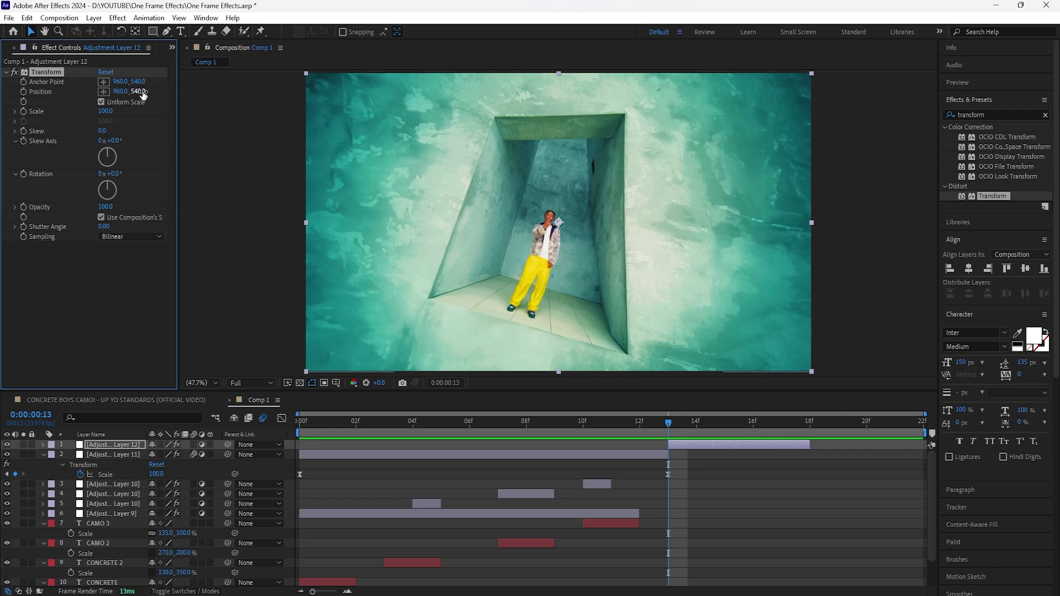
left_click_drag(143, 95, 183, 93)
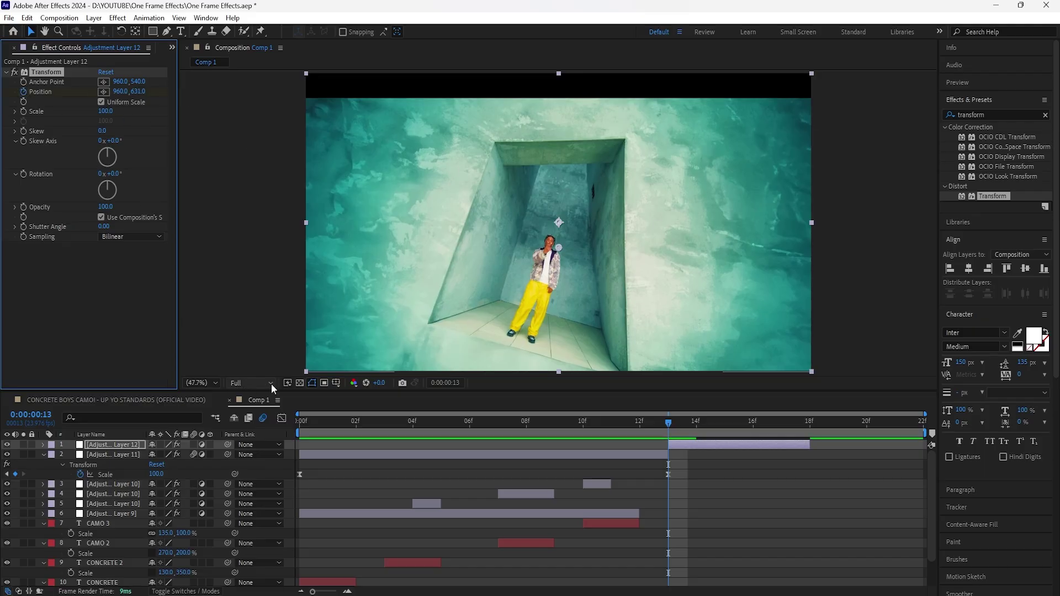
left_click(299, 385)
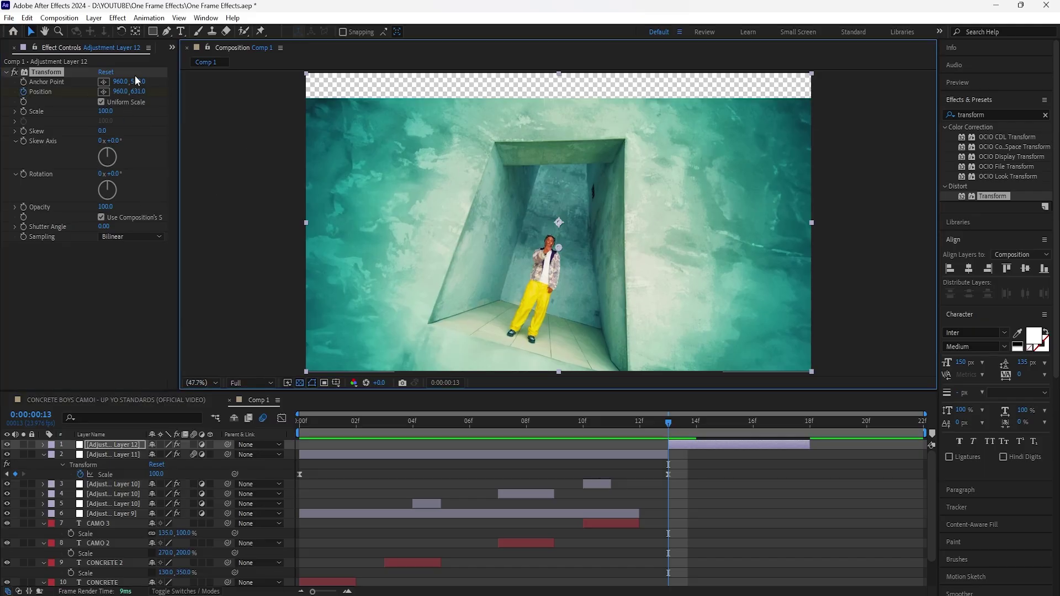
left_click(298, 383)
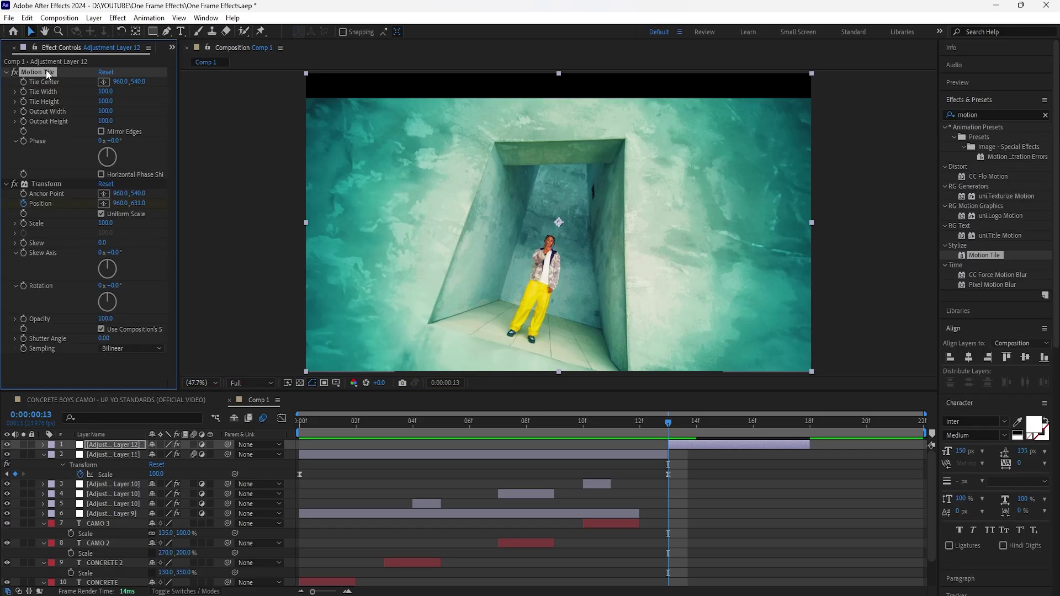
Add Motion Tile above Transform with an output height of 300 and Mirror Edges enabled
left_click(106, 121)
type("300")
key("Return")
left_click(101, 132)
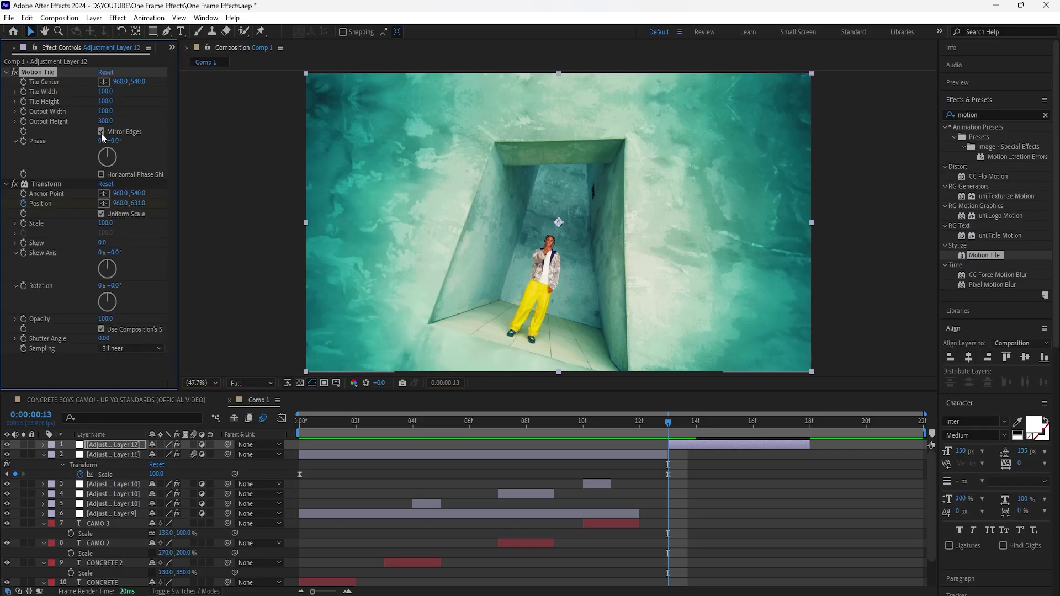
Reveal the adjustment layer's keyframes and keyframe the Transform effect's Position at 960, 455 on frame 14
left_click(46, 184)
left_click(687, 444)
key("u")
key("Page_Down")
left_click(53, 185)
left_click_drag(137, 204, 67, 175)
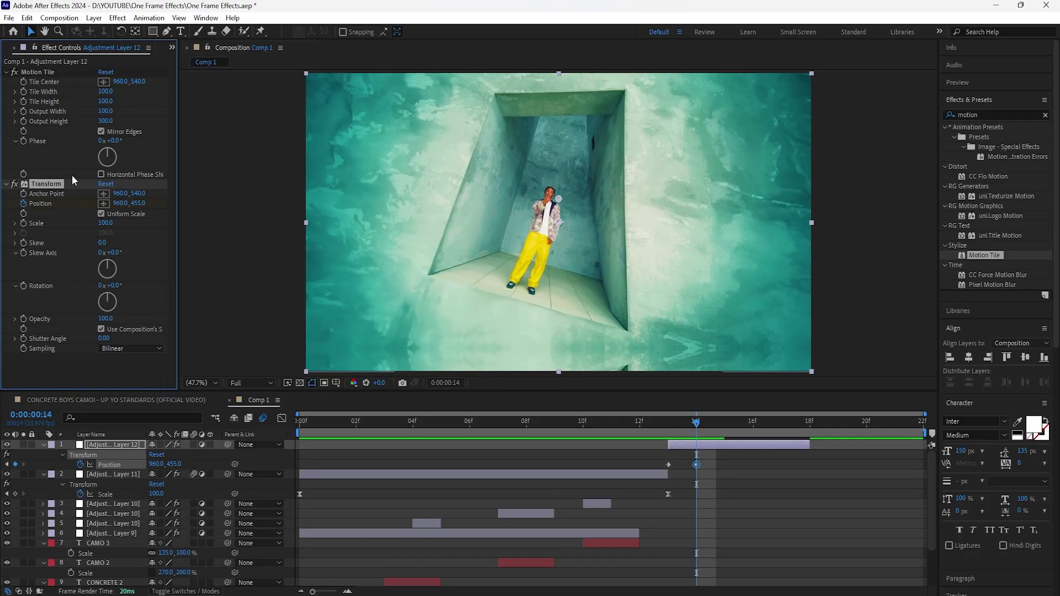
Keyframe the Transform effect's vertical Position at 602 on frame 15, a smaller value on frame 16, and 590 on frame 17
left_click(730, 416)
left_click_drag(138, 203, 221, 204)
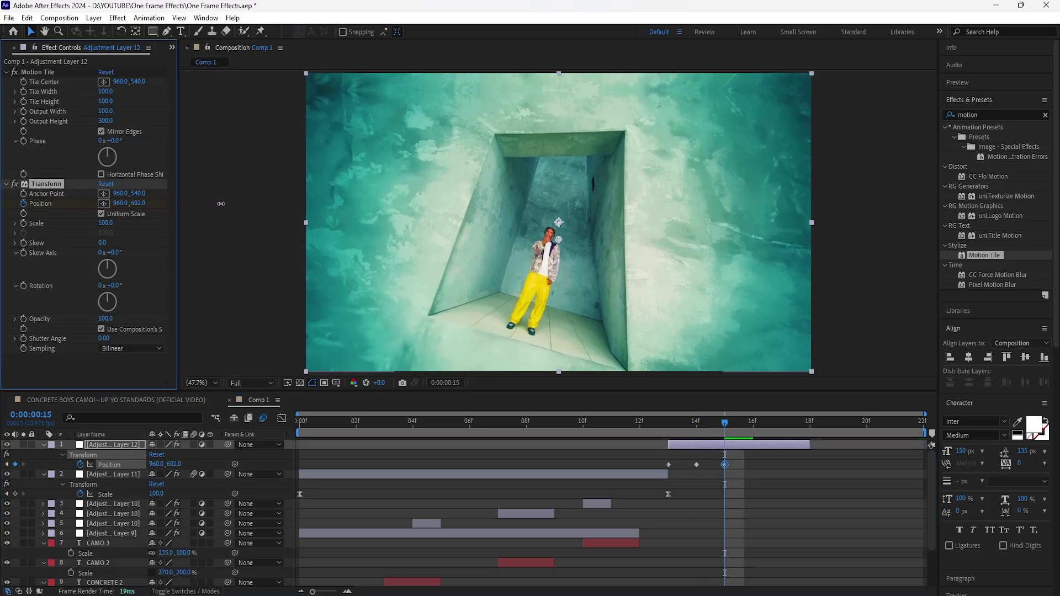
left_click(745, 425)
left_click_drag(137, 204, 80, 204)
left_click(775, 424)
left_click_drag(137, 203, 200, 207)
Add a last Position keyframe at frame 18 and apply Easy Ease to all the Position keyframes
left_click(798, 424)
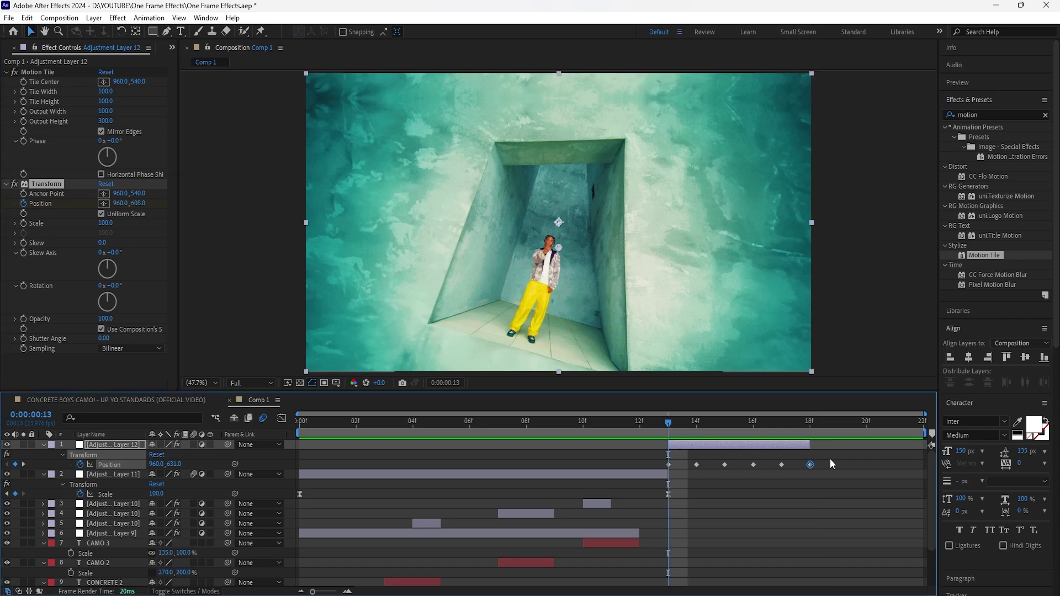
left_click_drag(830, 458, 660, 465)
right_click(667, 466)
left_click(709, 405)
Enable motion blur on the shaking adjustment layer and preview the vertical movement
left_click(691, 422)
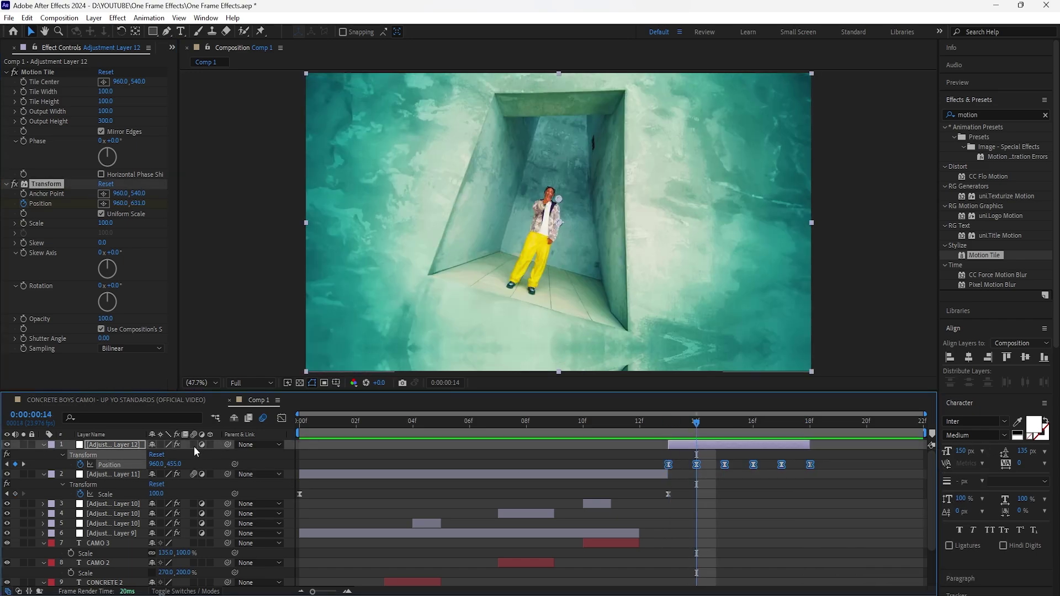
key("space")
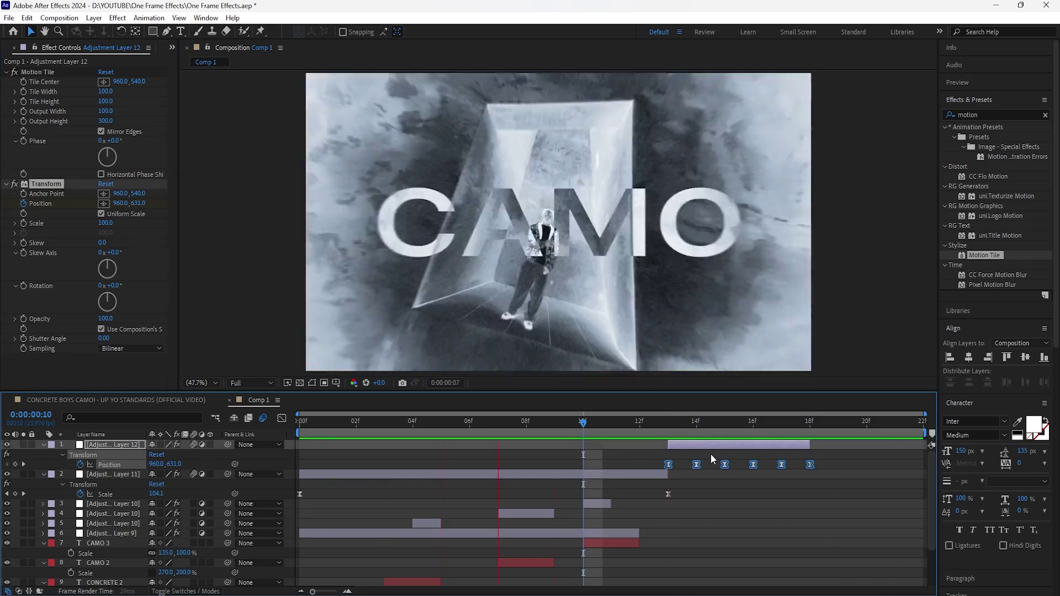
Apply Directional Blur to the shaking adjustment layer, increase its blur length, and preview the transition around frame 13
left_click(680, 444)
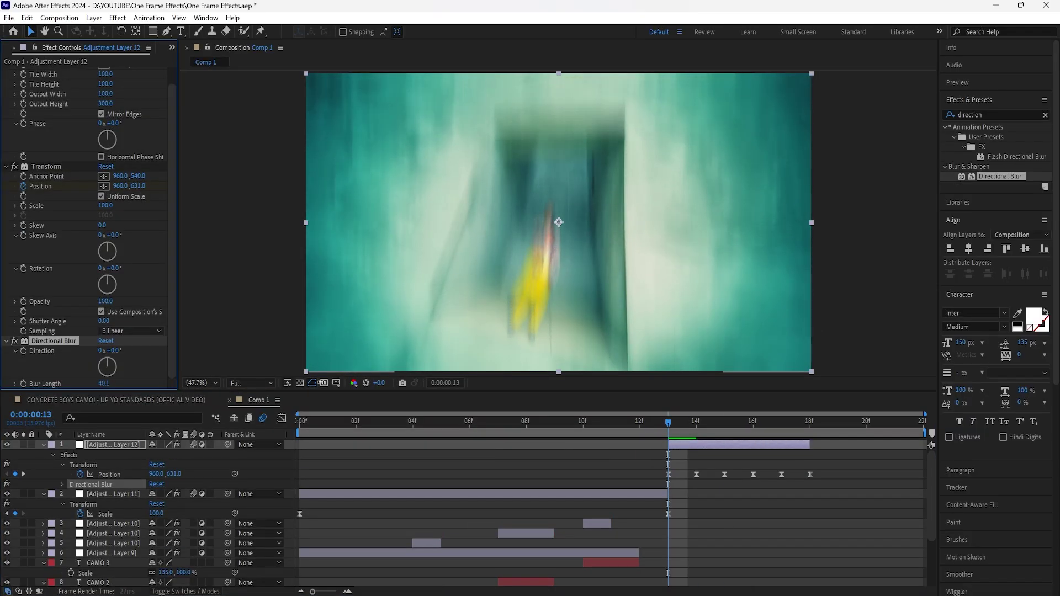
left_click_drag(348, 382, 480, 382)
left_click_drag(630, 424, 584, 434)
key("space")
key("space")
left_click_drag(652, 425, 660, 480)
key("space")
Create another adjustment layer above the shake layer and trim it to run from frame 13 to frame 18
left_click(682, 441)
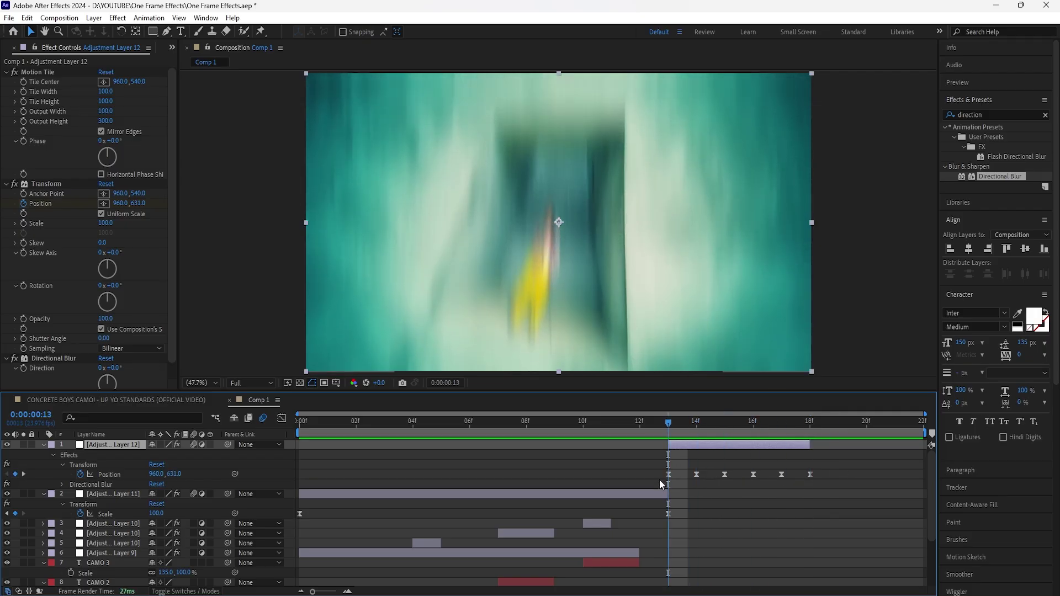
right_click(251, 309)
mouse_move(267, 307)
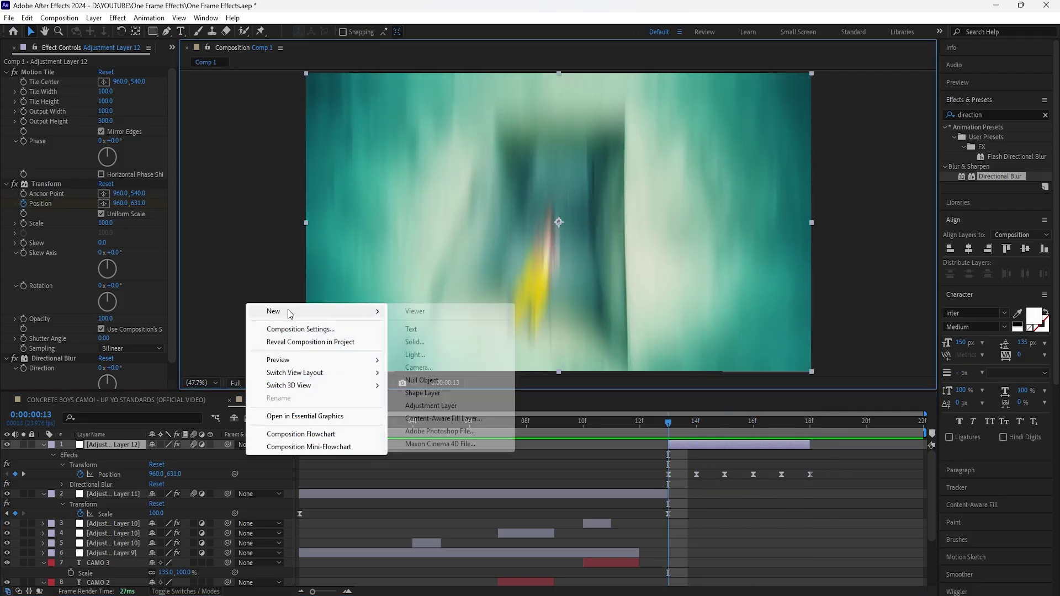
left_click(436, 405)
left_click_drag(300, 445, 667, 444)
left_click(702, 452)
left_click(709, 447)
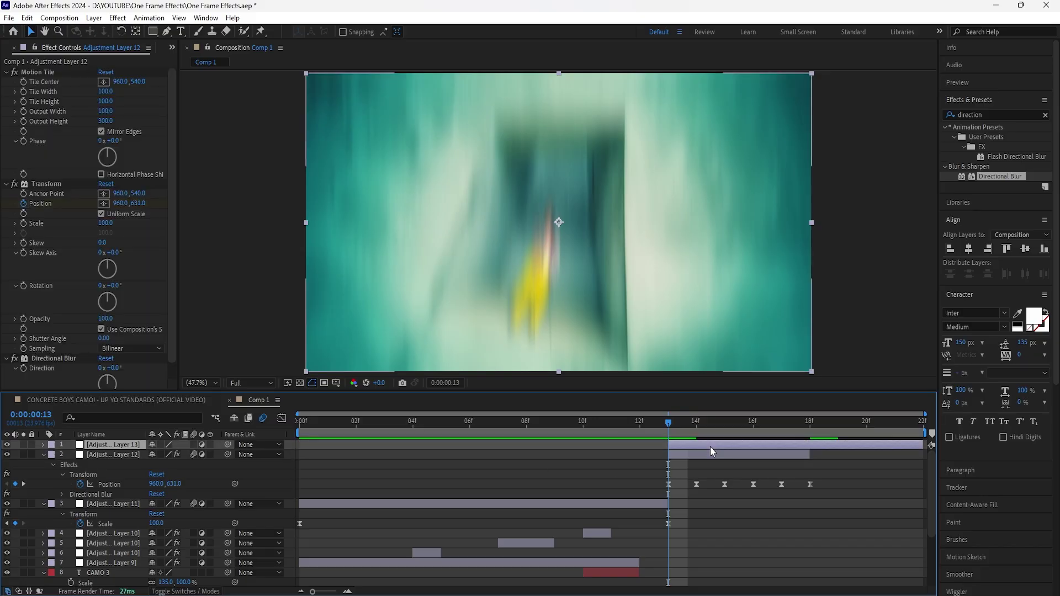
left_click_drag(922, 445, 810, 445)
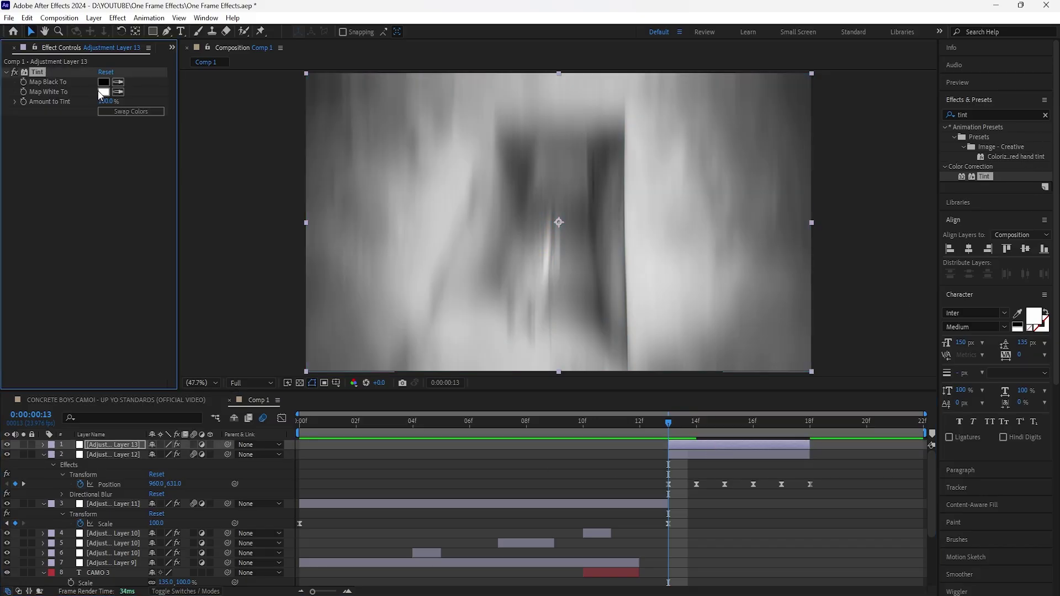
Apply Tint to the new adjustment layer and map white to a light cyan
left_click(103, 92)
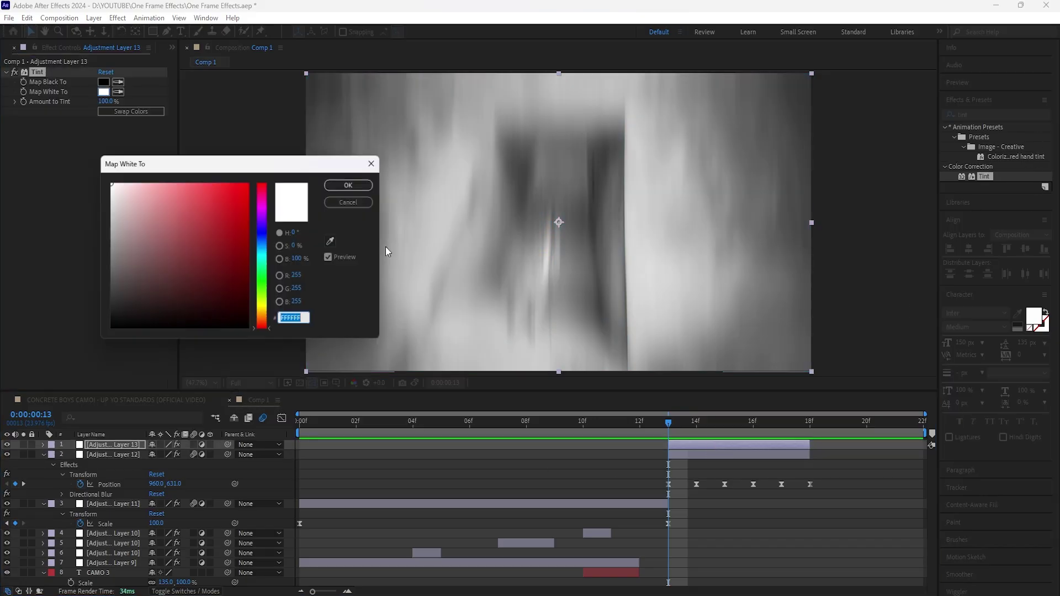
left_click(263, 254)
left_click(185, 195)
left_click(354, 185)
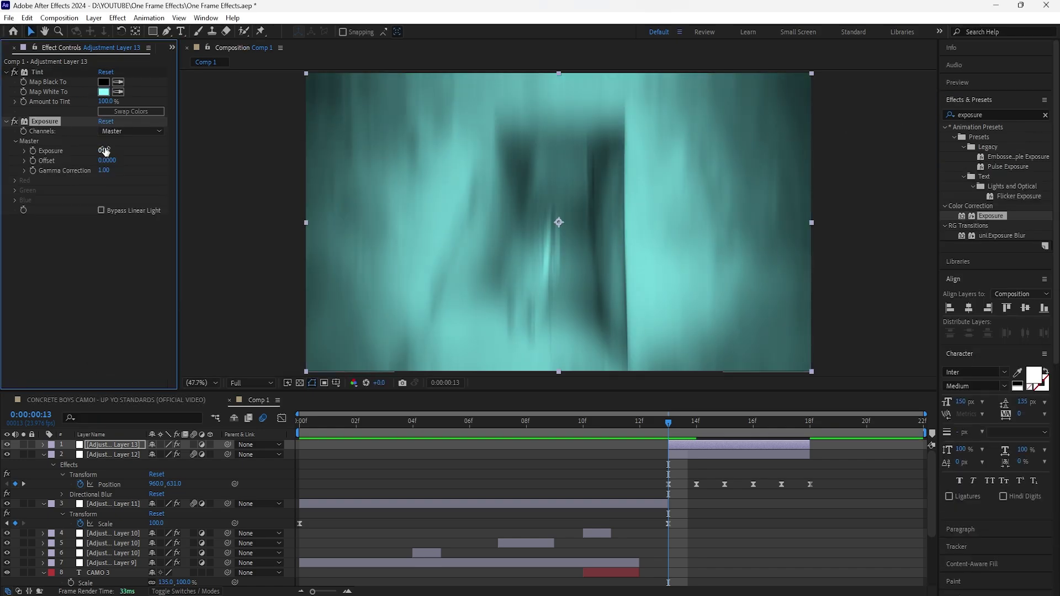
Add the Exposure effect below Tint, set its exposure to 2.20 and keyframe it at frame 13
left_click_drag(103, 150, 225, 153)
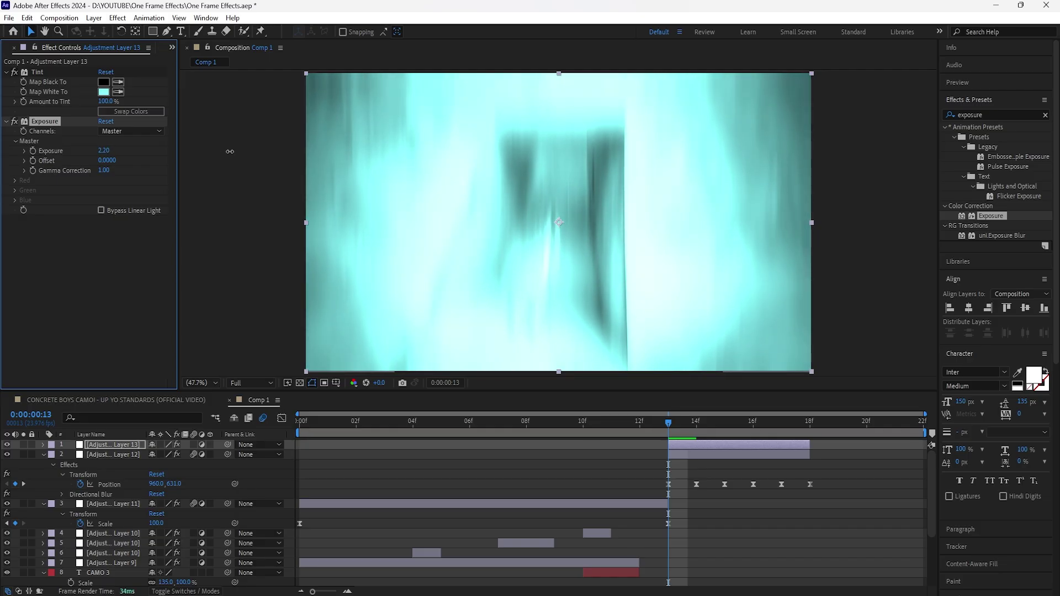
left_click(127, 444)
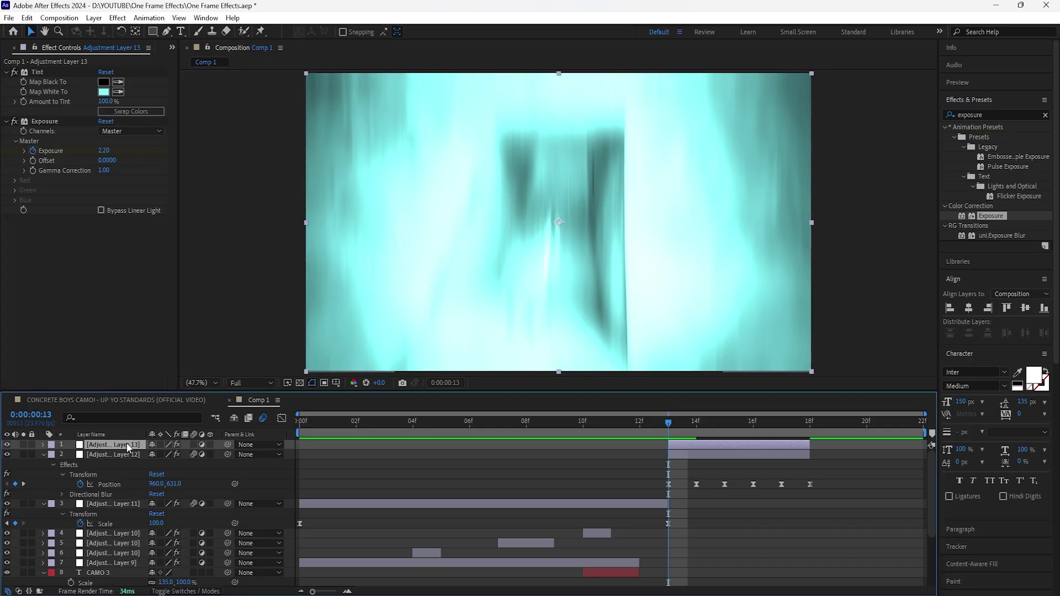
Keyframe Exposure down to 0 at frame 18 and keyframe Amount to Tint at 100% at frame 13 on the cyan flash layer
key("u")
left_click_drag(683, 426, 804, 425)
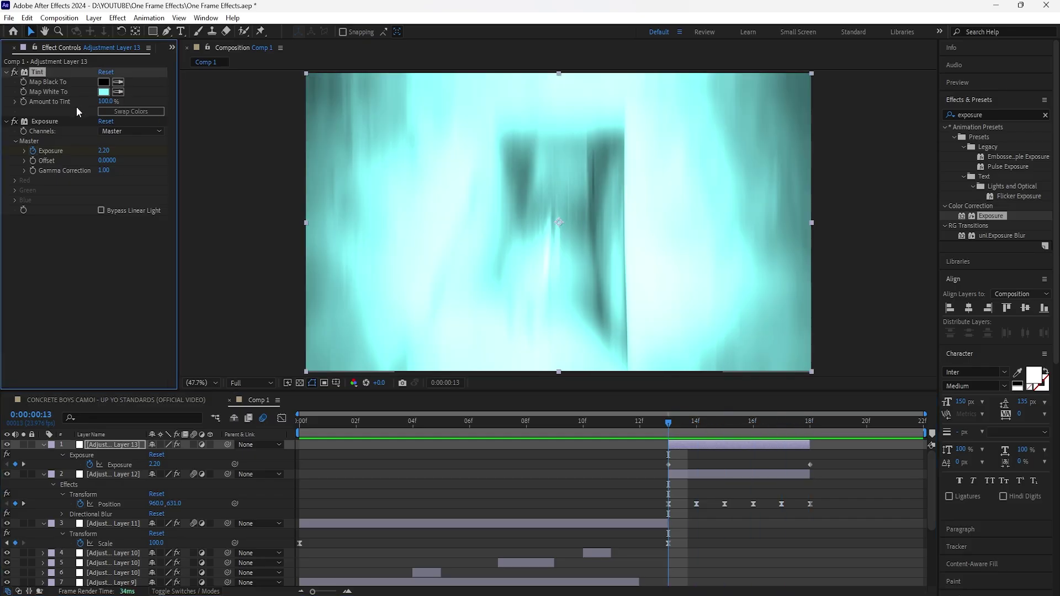
left_click(124, 446)
key("u")
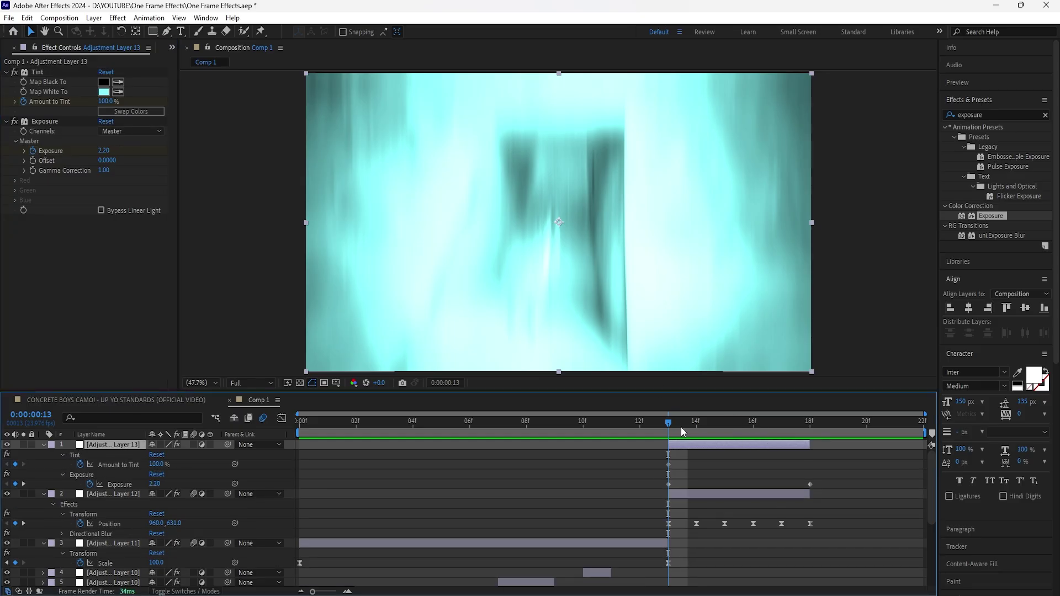
Keyframe Amount to Tint at 0% on frame 18 and apply Easy Ease to all the Tint and Exposure keyframes
left_click_drag(681, 427, 812, 442)
left_click(105, 101)
type("0")
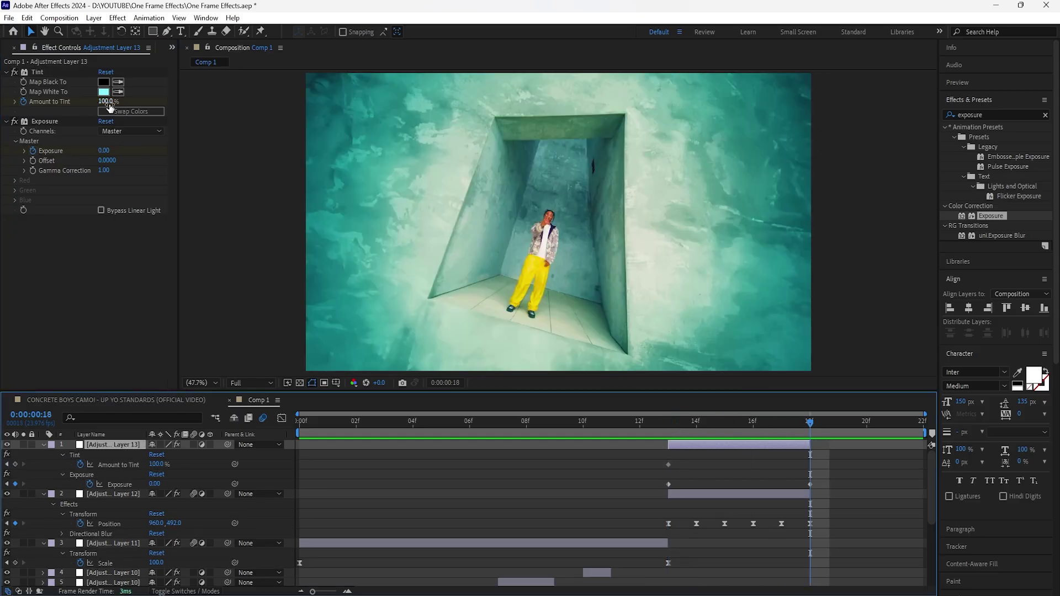
key("Return")
left_click_drag(817, 463, 660, 489)
key("F9")
Preview the eased cyan flash and shake transition from frame 9
left_click_drag(809, 425, 554, 424)
key("space")
key("space")
key("space")
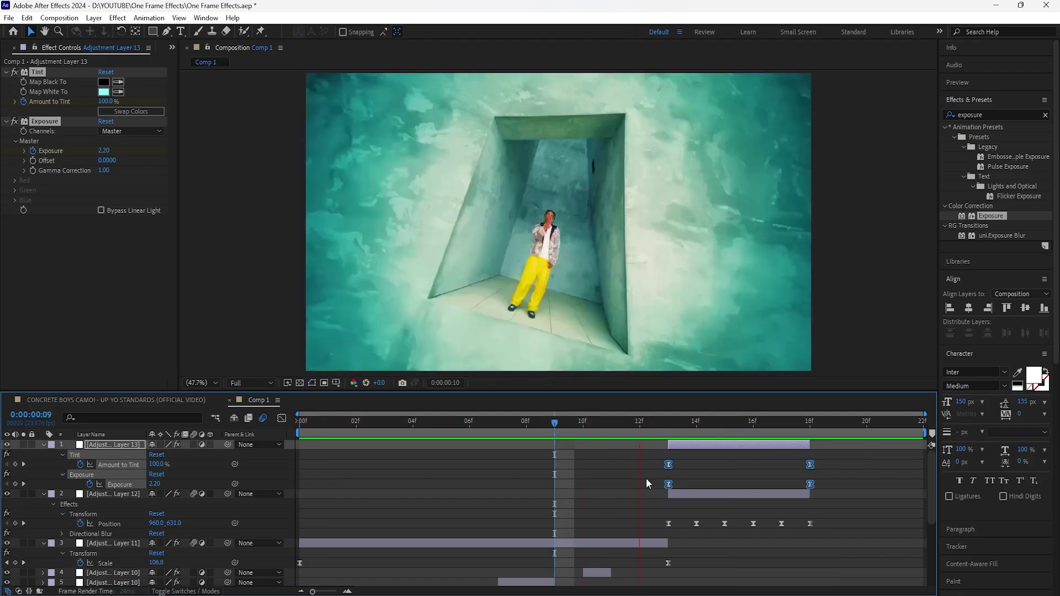
left_click(646, 478)
key("space")
left_click(554, 424)
key("space")
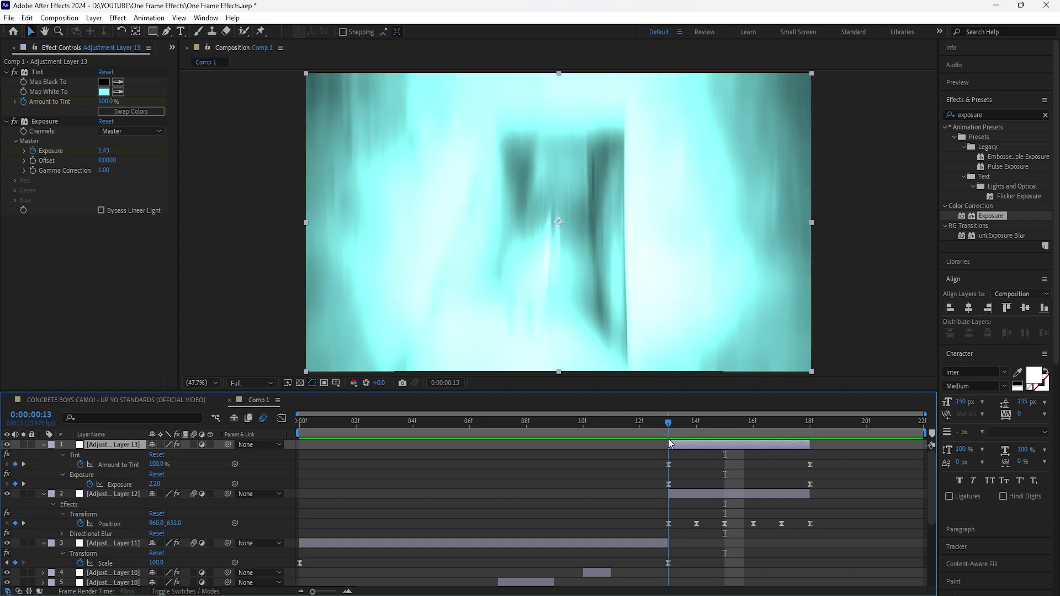
Create a new adjustment layer above the cyan flash layer and trim its start to frame 13
right_click(110, 444)
left_click(111, 445)
right_click(263, 241)
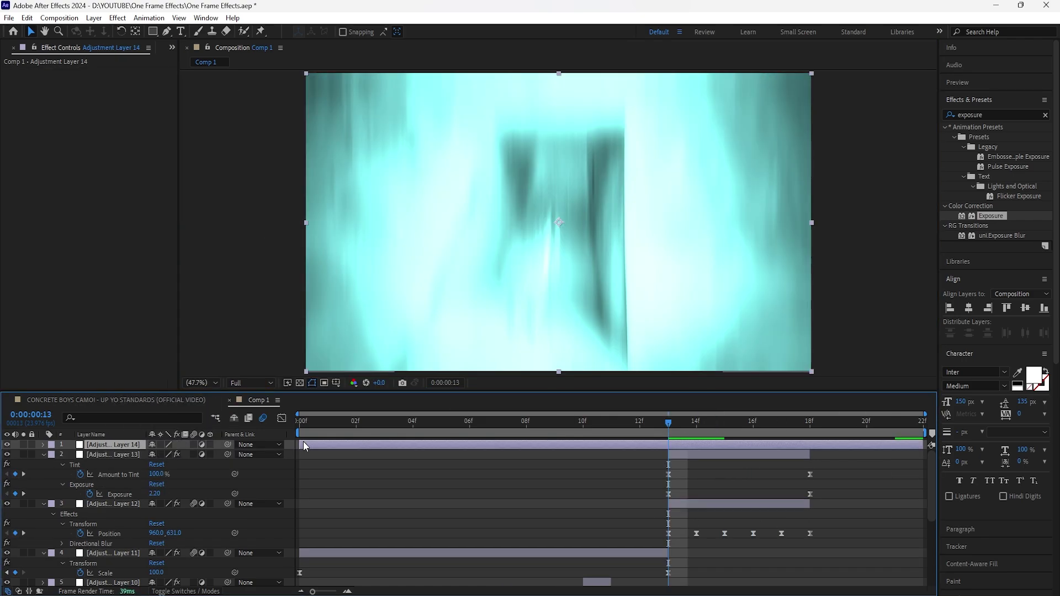
left_click_drag(301, 445, 684, 463)
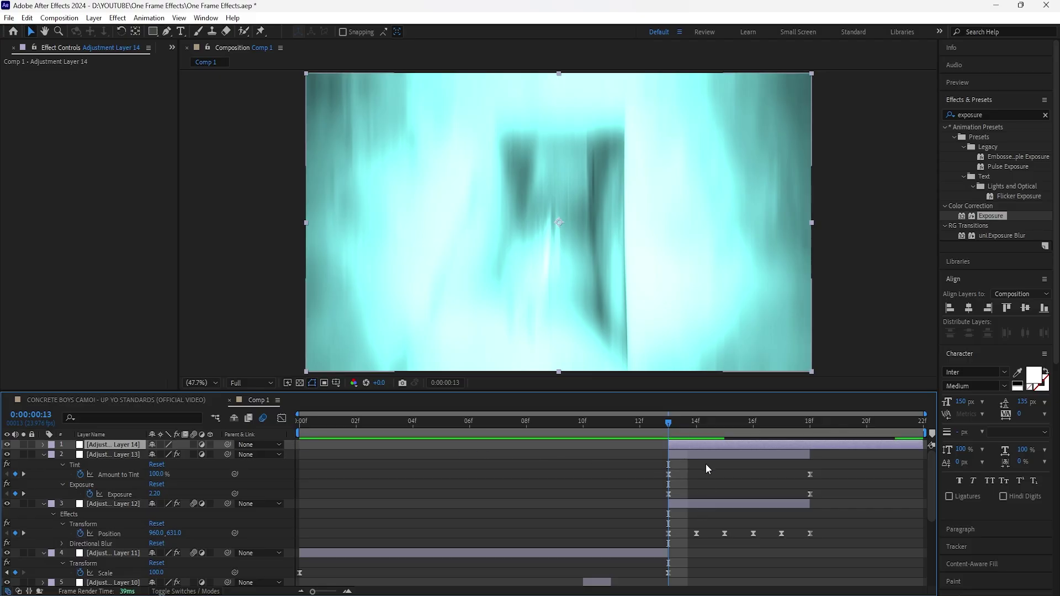
left_click_drag(699, 425, 673, 426)
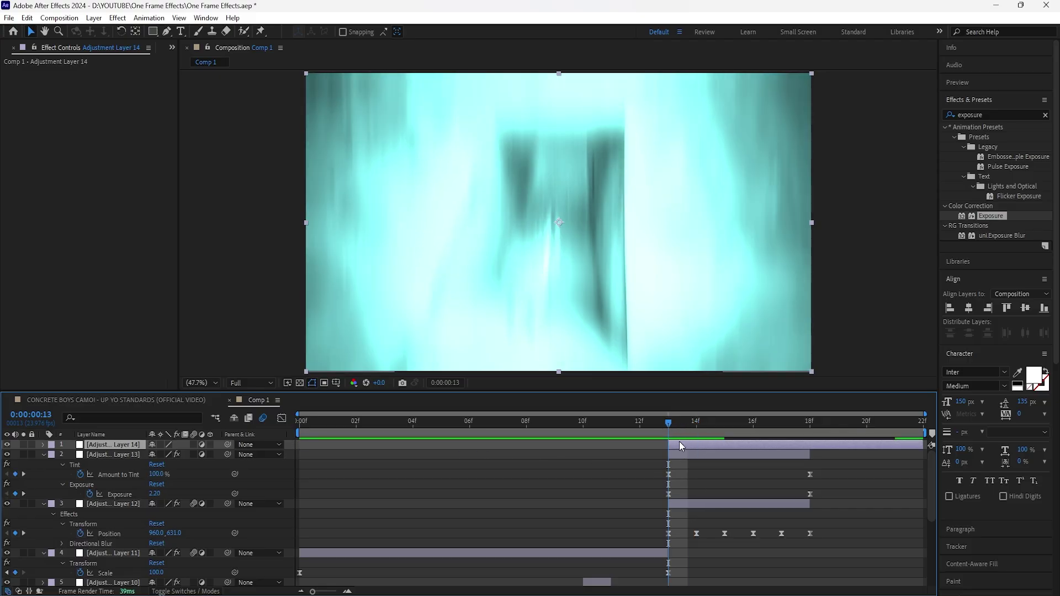
Apply the Transform effect to the new adjustment layer and keyframe its Scale at 100 on frame 13
left_click(1045, 115)
type("transform")
left_click_drag(992, 196, 25, 113)
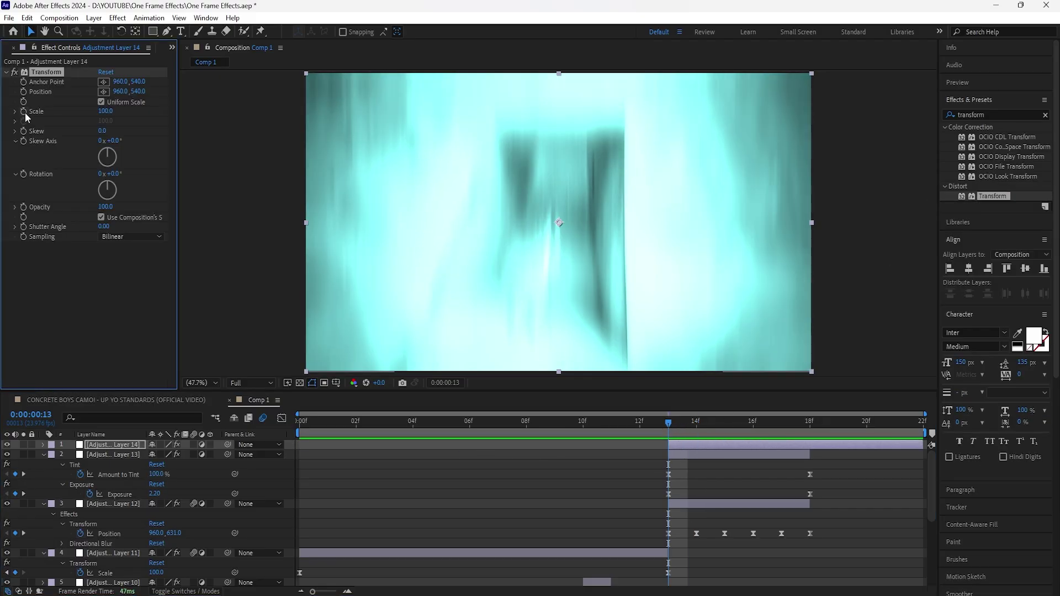
left_click(120, 447)
key("u")
Add a Scale keyframe of 120 near the end of the new adjustment layer and move it to the composition's end
left_click_drag(670, 423, 922, 461)
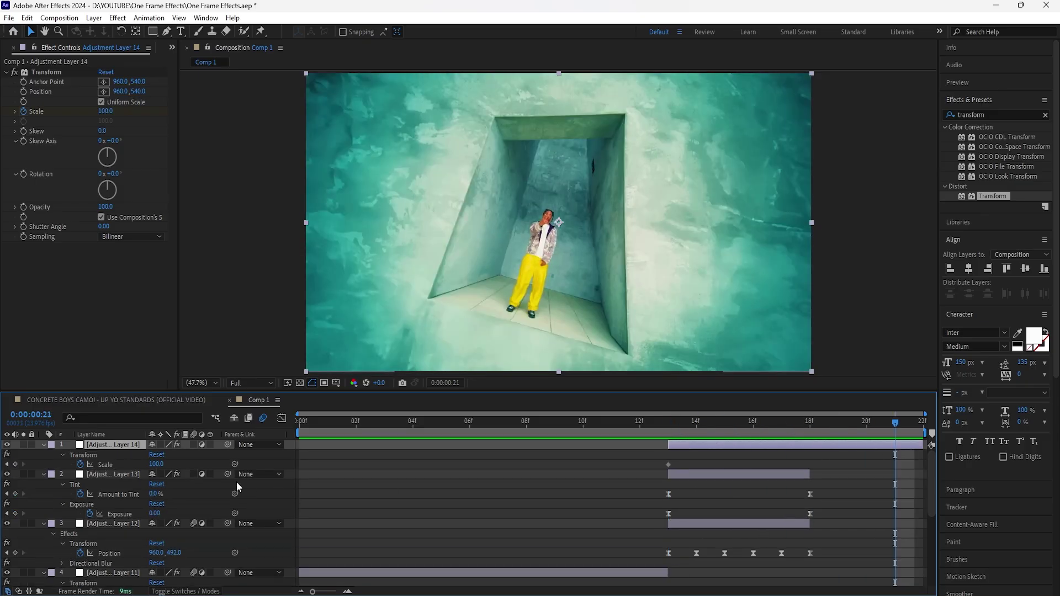
left_click_drag(157, 463, 170, 462)
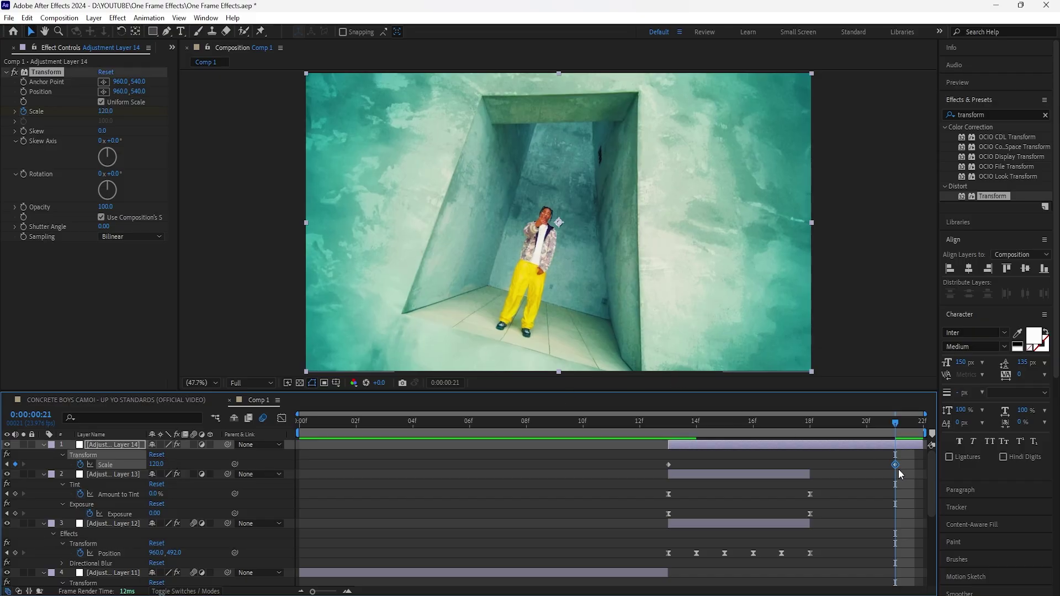
left_click_drag(895, 465, 912, 465)
Apply Easy Ease to both Scale keyframes of the new adjustment layer and preview the zoom
left_click_drag(640, 457, 923, 469)
right_click(922, 466)
mouse_move(939, 461)
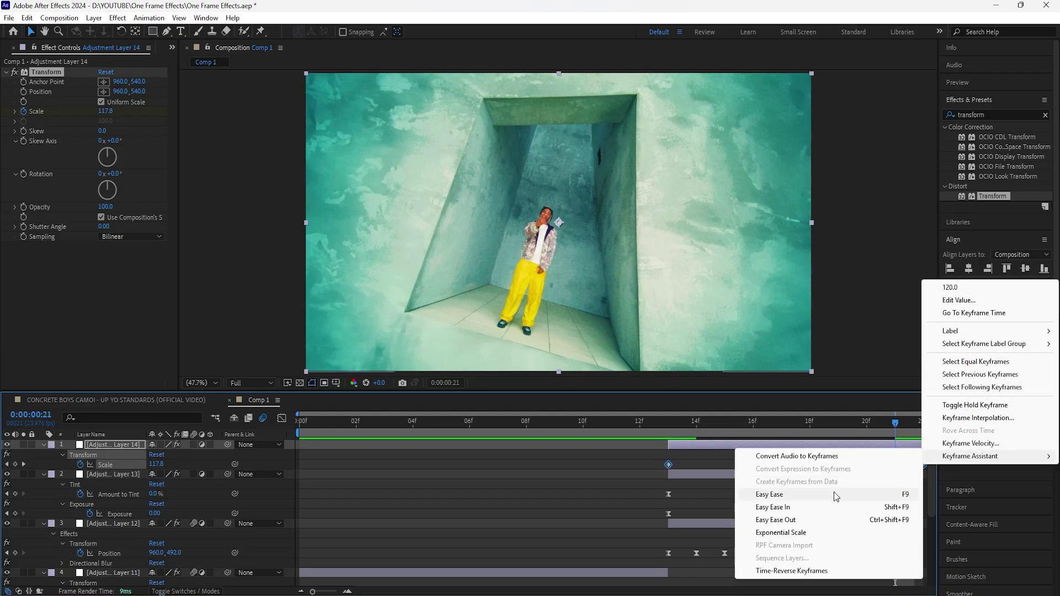
left_click(828, 494)
key("space")
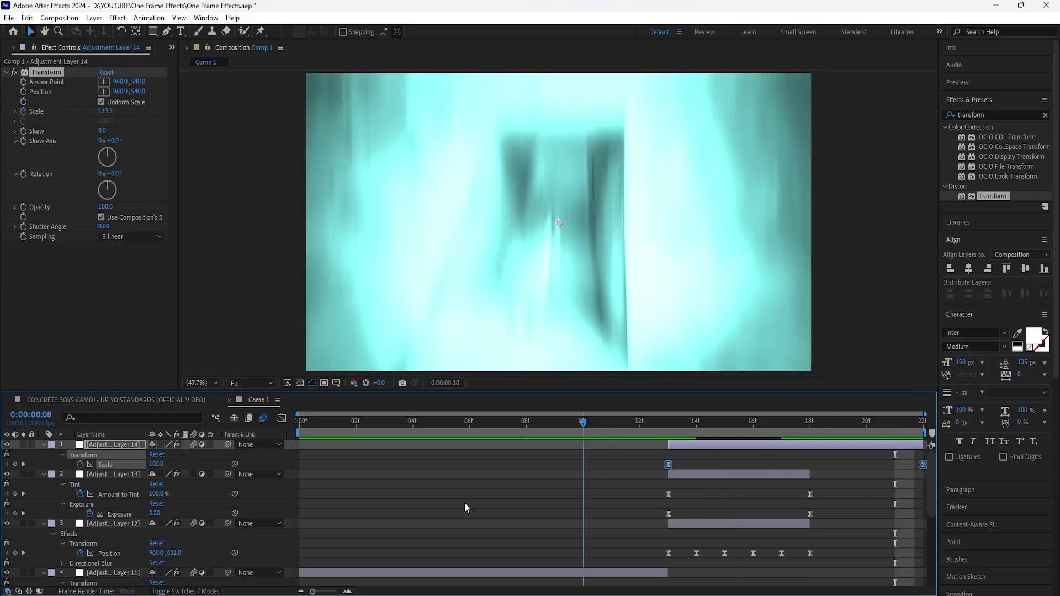